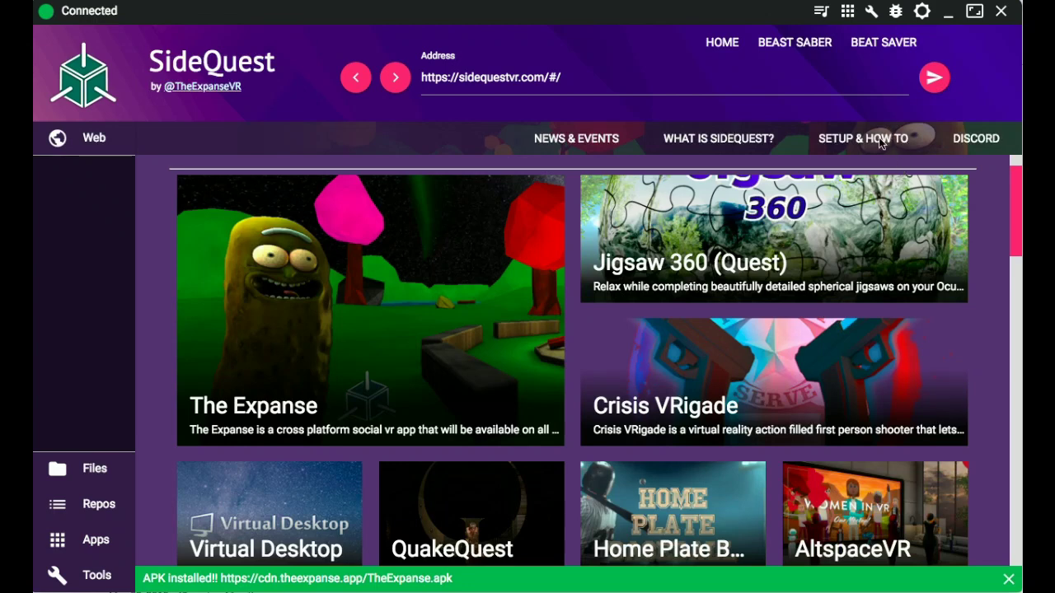
- Install The Expanse onto the headset from Step 5 of the SideQuest setup guide
click(880, 146)
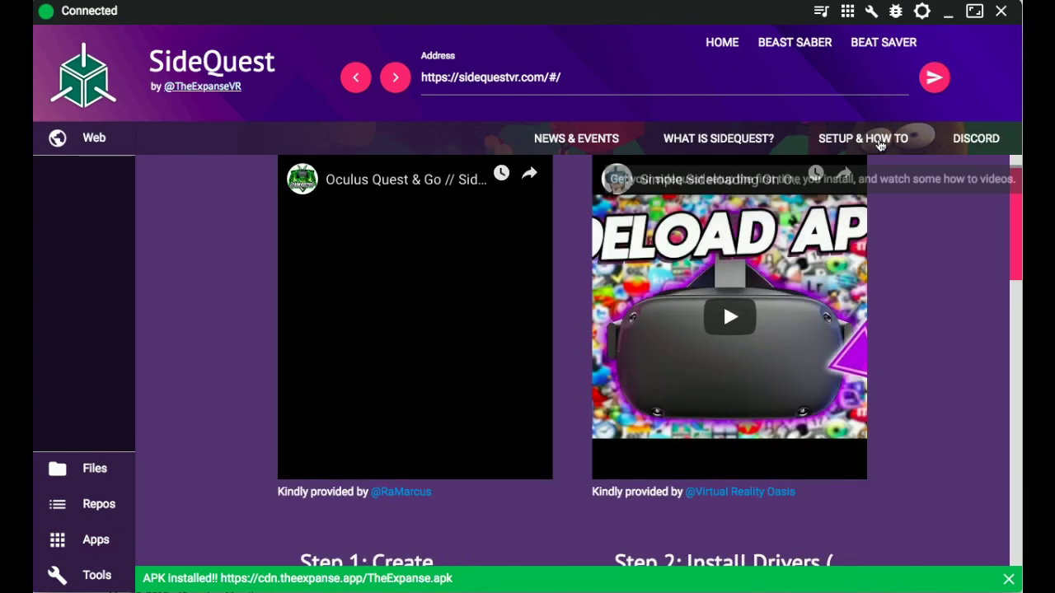
scroll(966, 412, down, 2)
scroll(966, 424, down, 10)
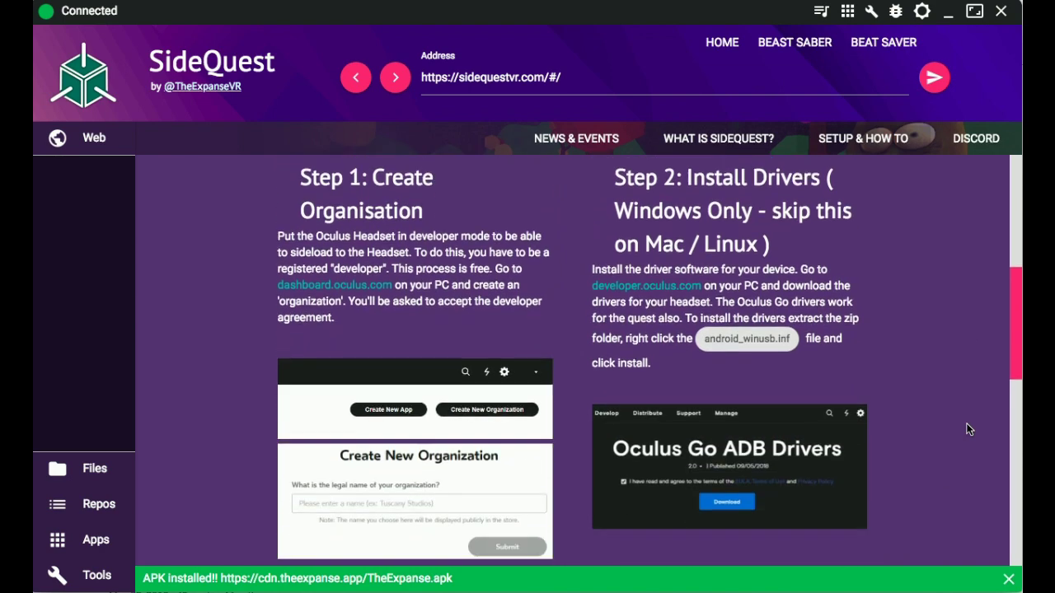
scroll(968, 429, down, 4)
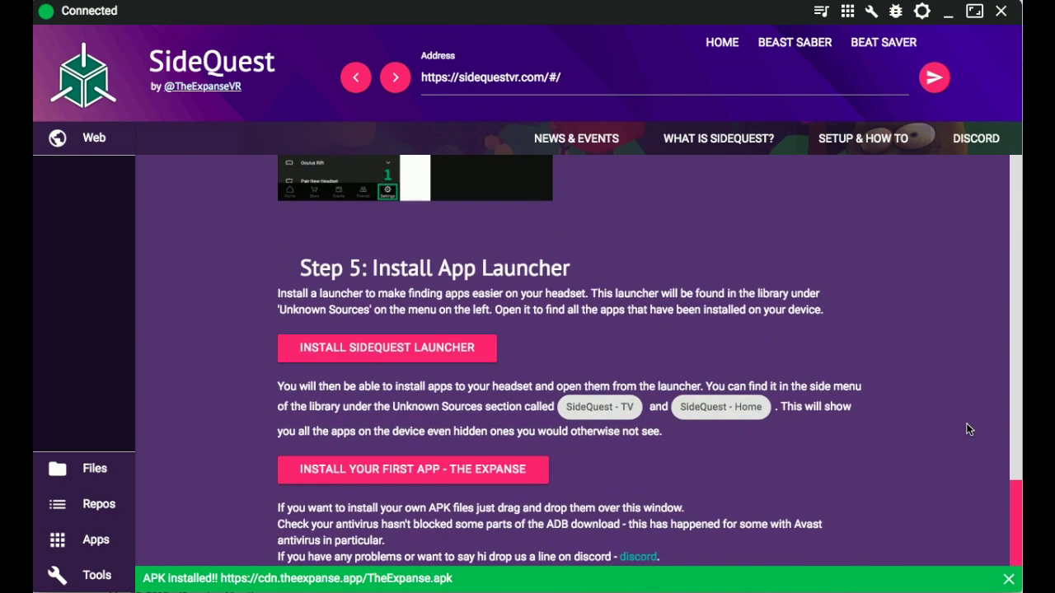
click(472, 477)
triple_click(457, 578)
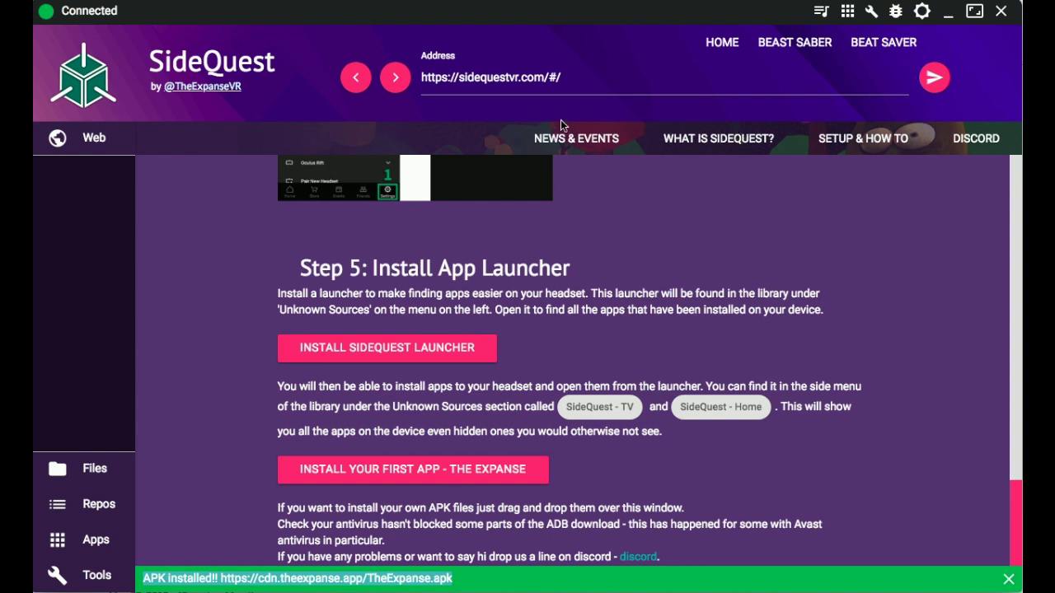
- Go back to the SideQuest web home and browse the news and featured apps page
click(100, 142)
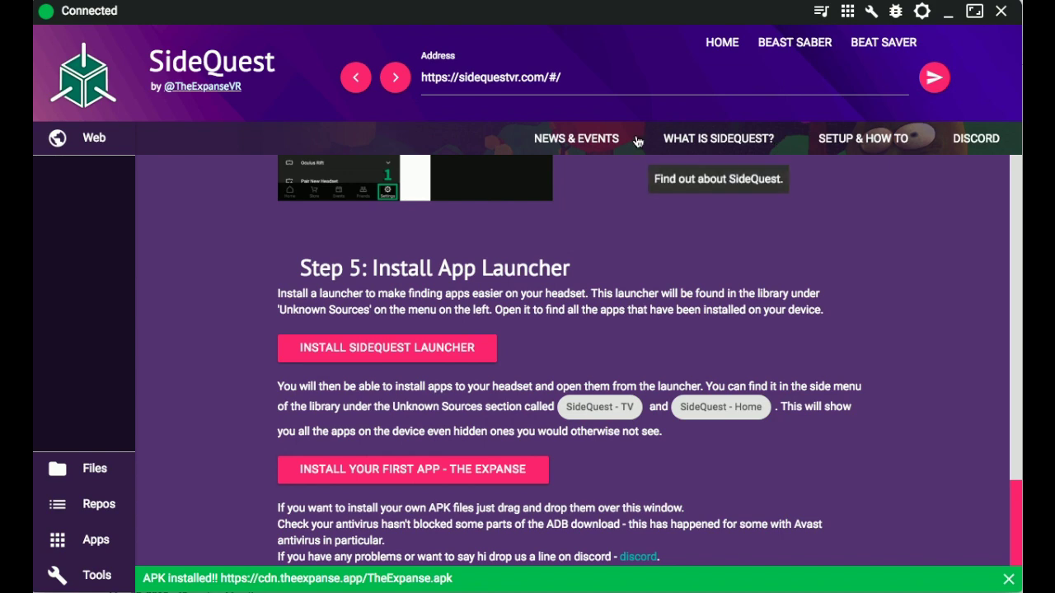
click(595, 139)
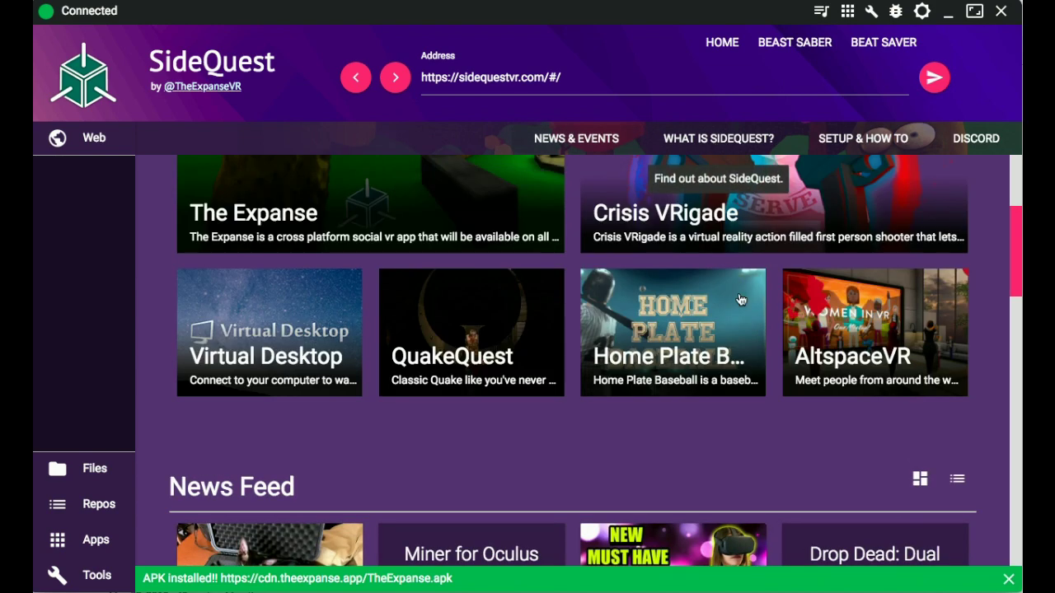
scroll(741, 299, up, 3)
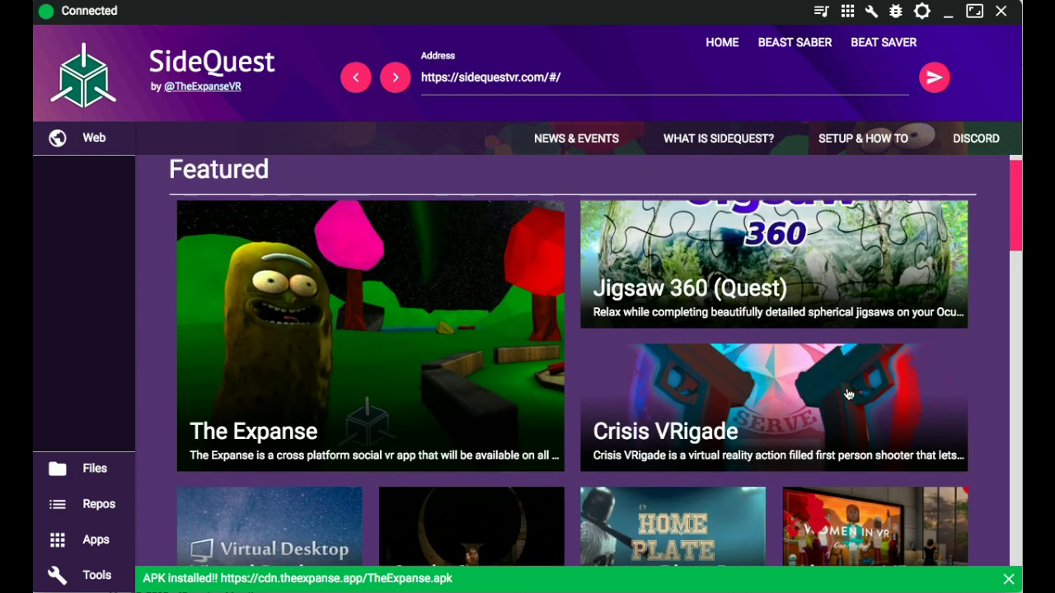
scroll(848, 394, down, 1)
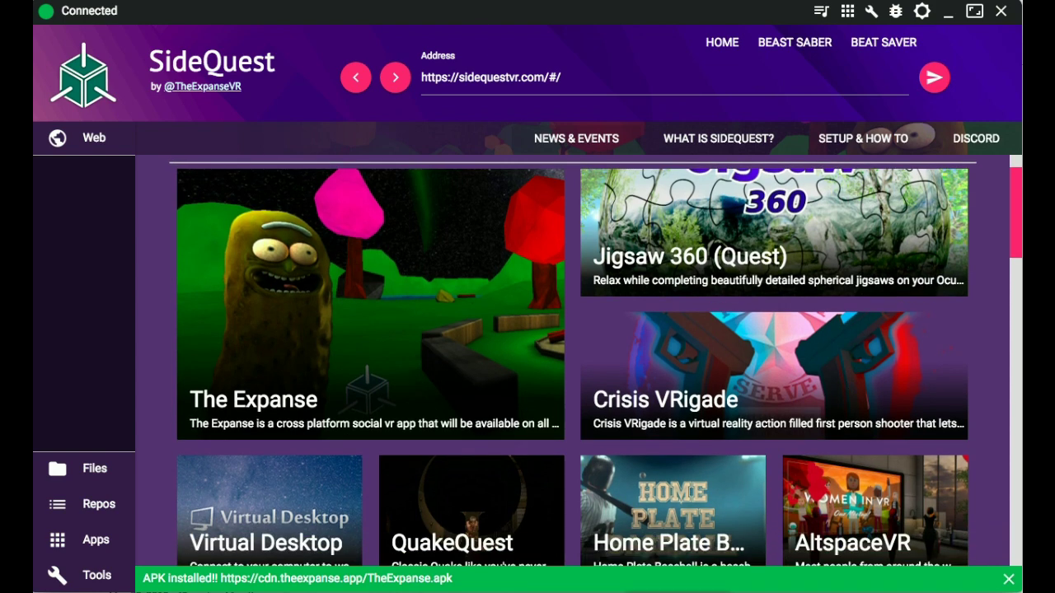
mouse_move(667, 581)
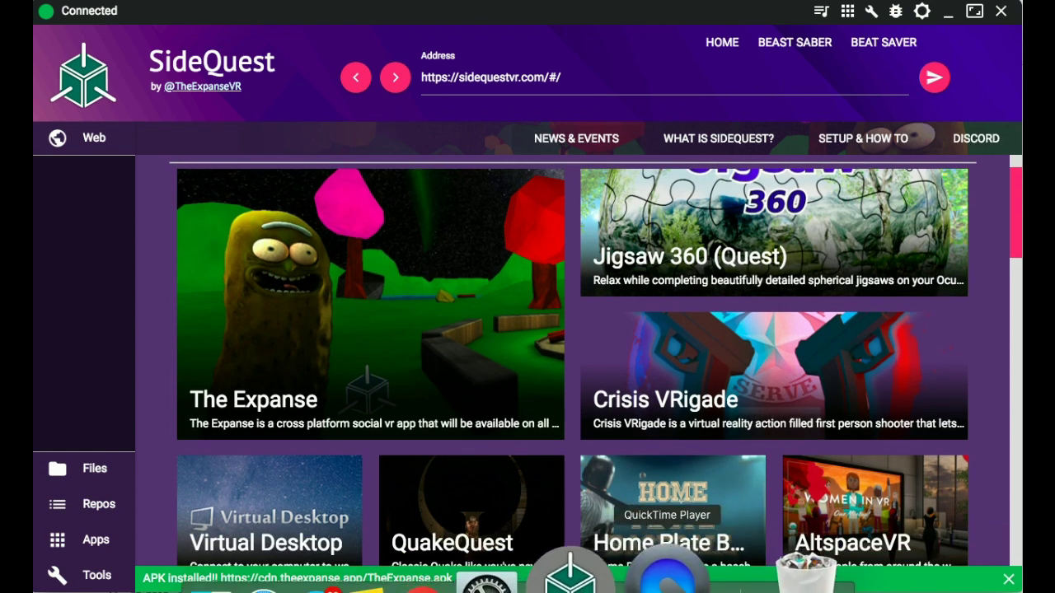
- Wrap up the desktop session and switch to the Oculus phone app's Friends page
right_click(684, 561)
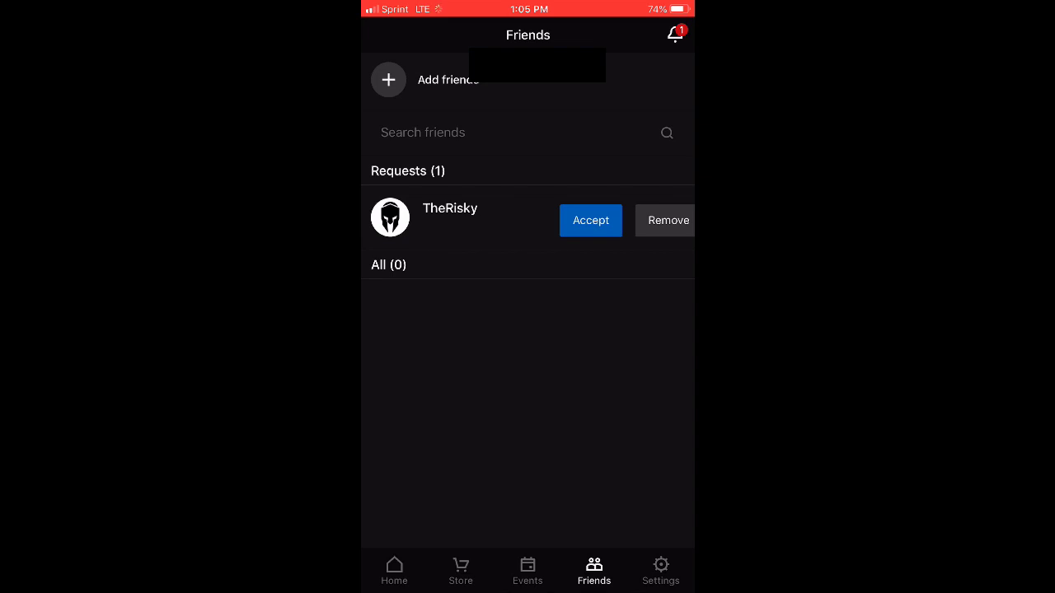
- Under Oculus Quest > More Settings, toggle Developer Mode off and back on so it ends enabled
click(660, 571)
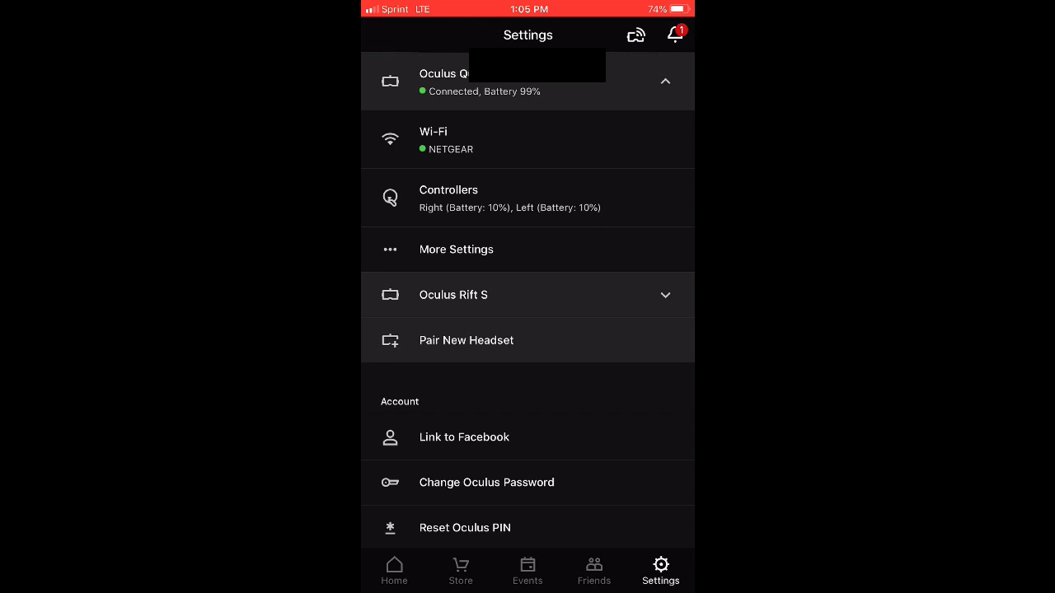
click(665, 81)
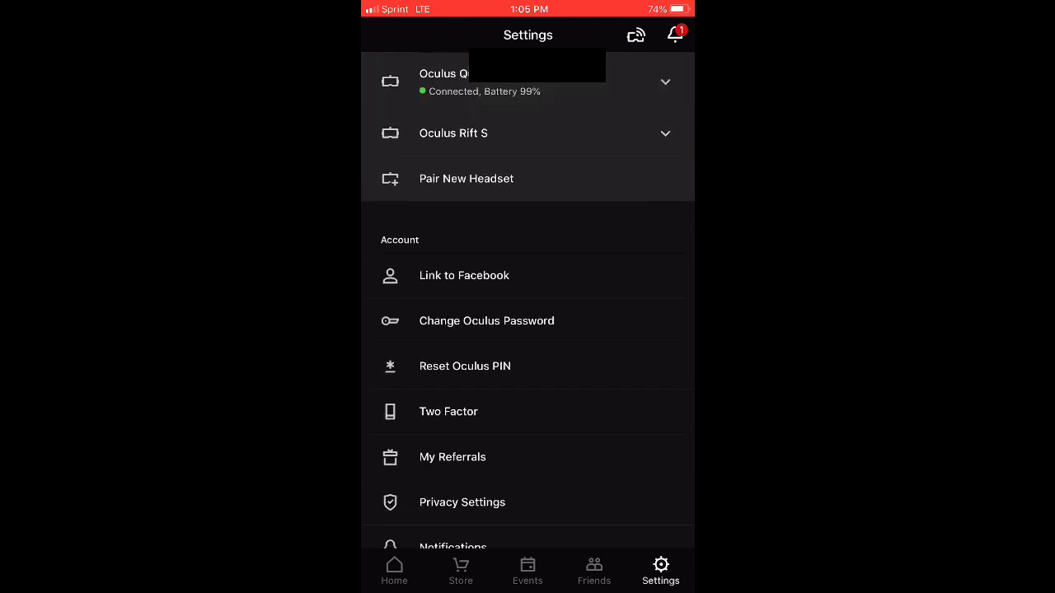
click(665, 81)
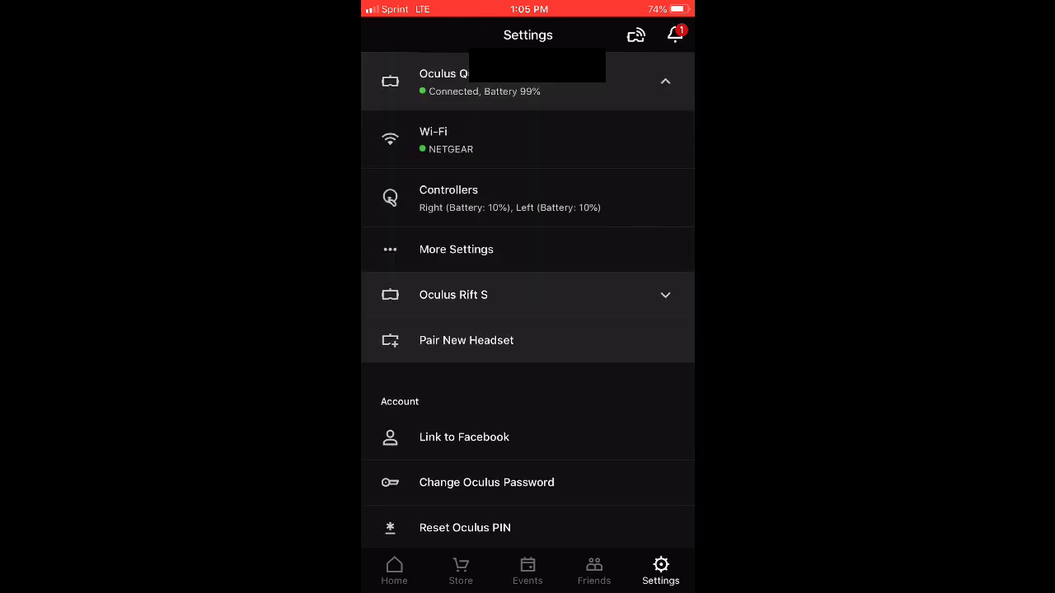
click(456, 249)
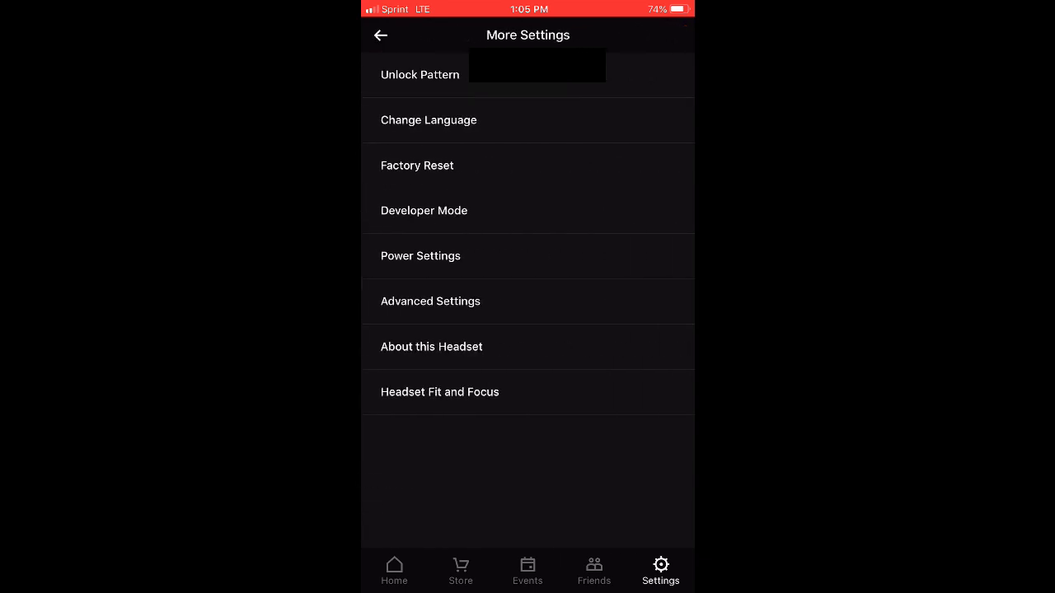
click(423, 210)
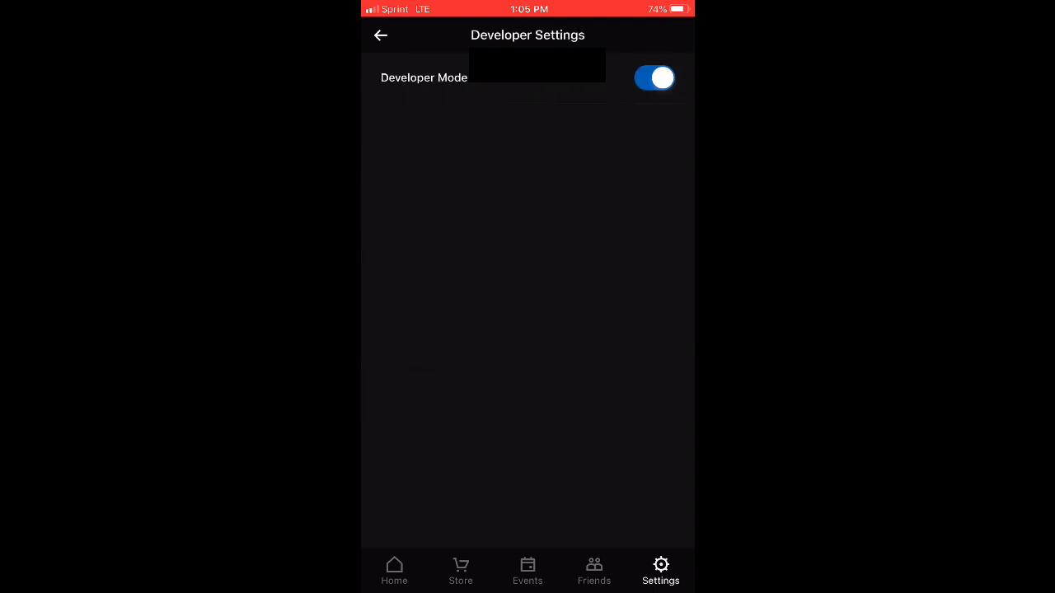
click(654, 77)
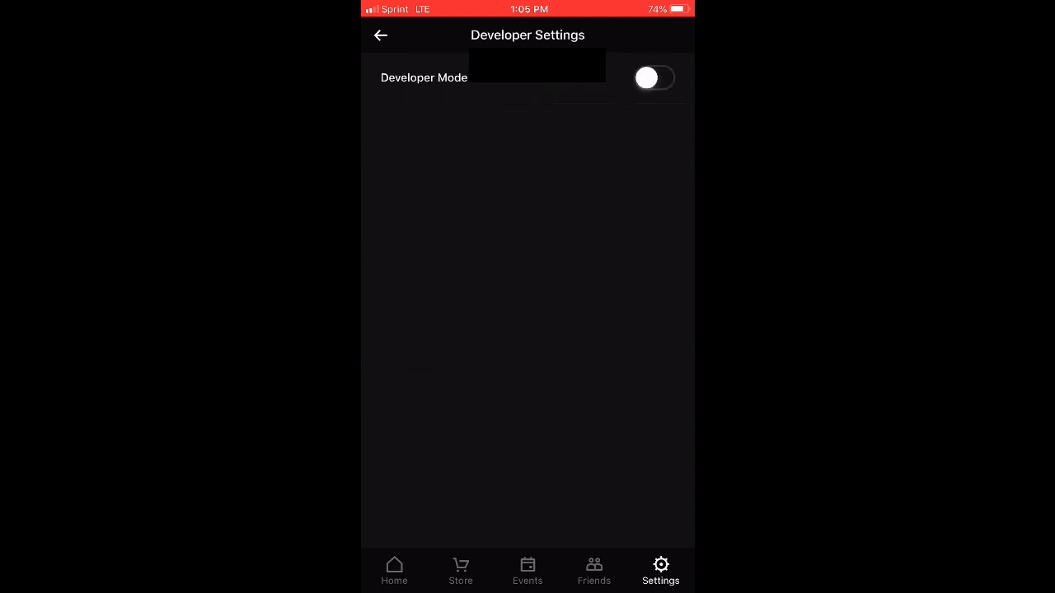
click(654, 78)
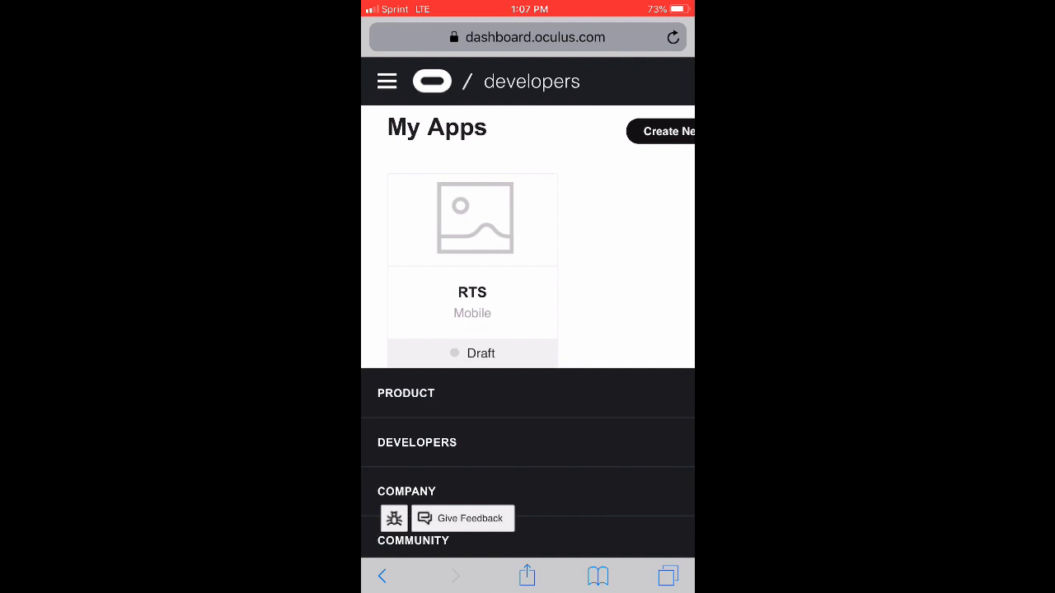
- Open the Developer Dashboard's navigation menu to reach Manage > Create New Organization
click(386, 80)
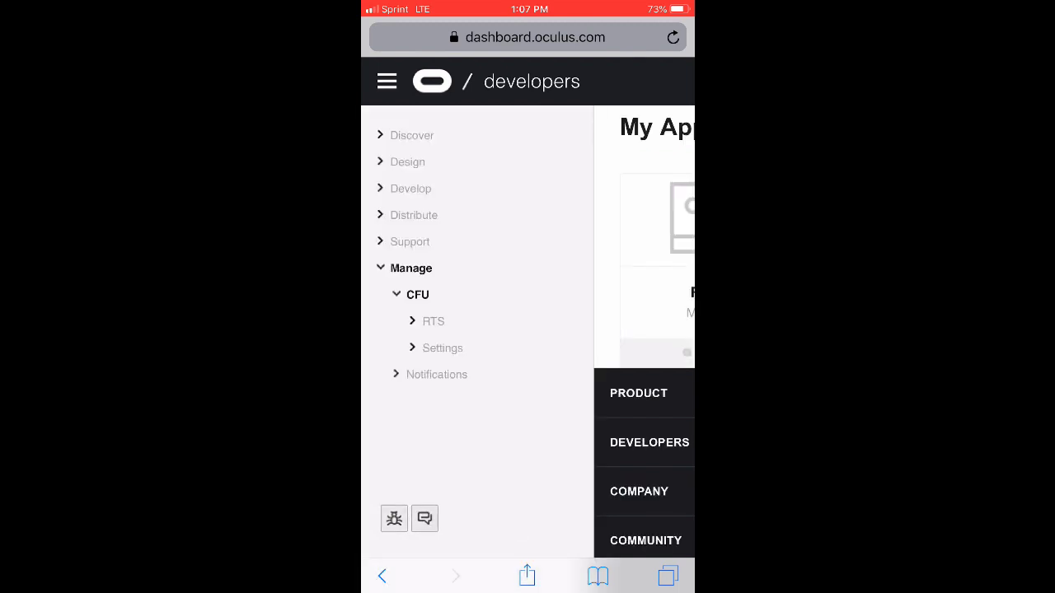
scroll(626, 329, right, 2)
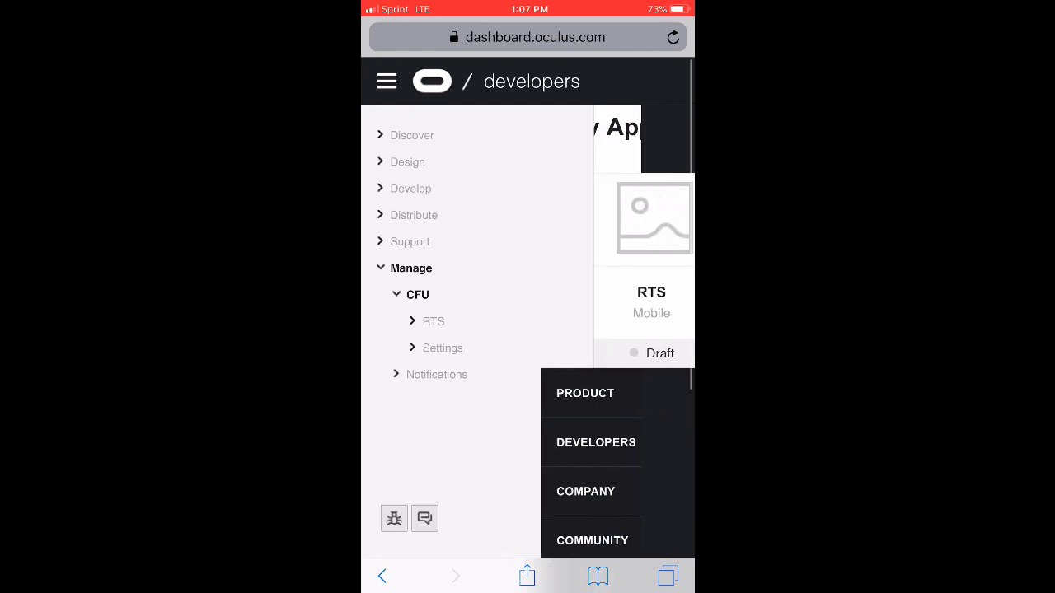
scroll(626, 330, right, 1)
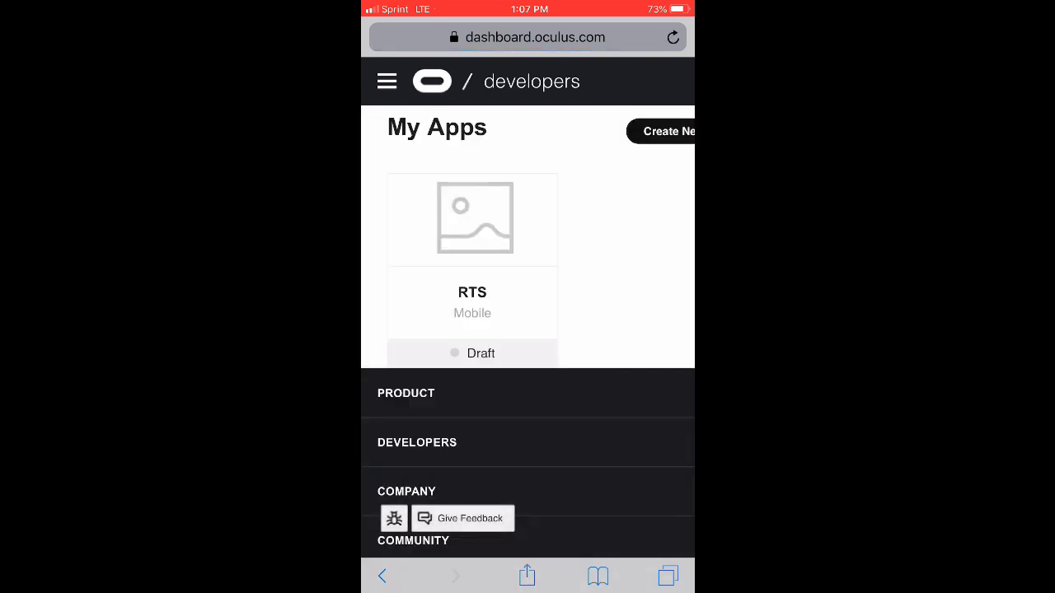
click(386, 81)
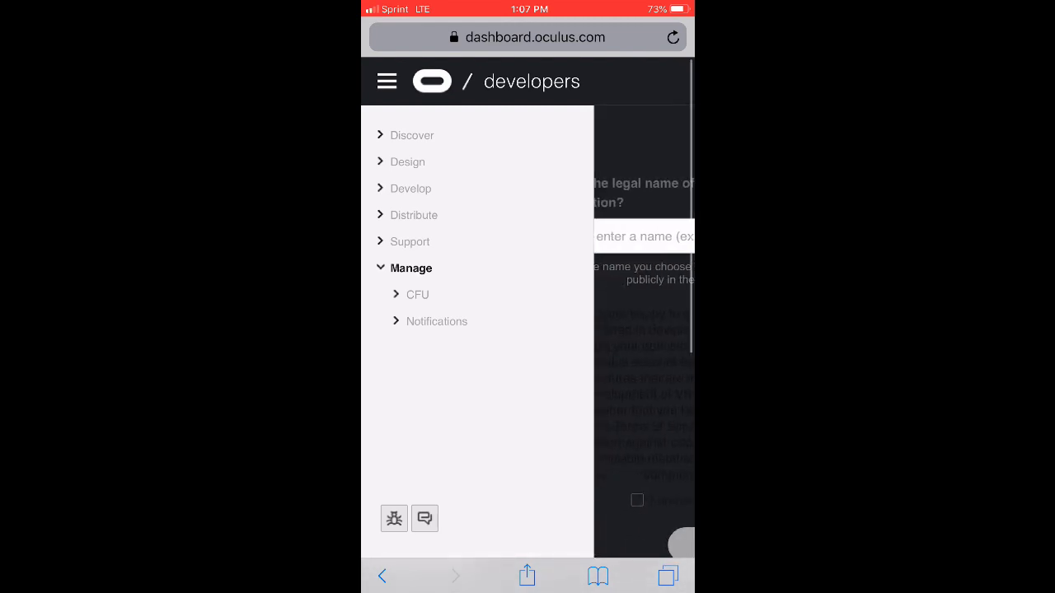
scroll(528, 329, down, 3)
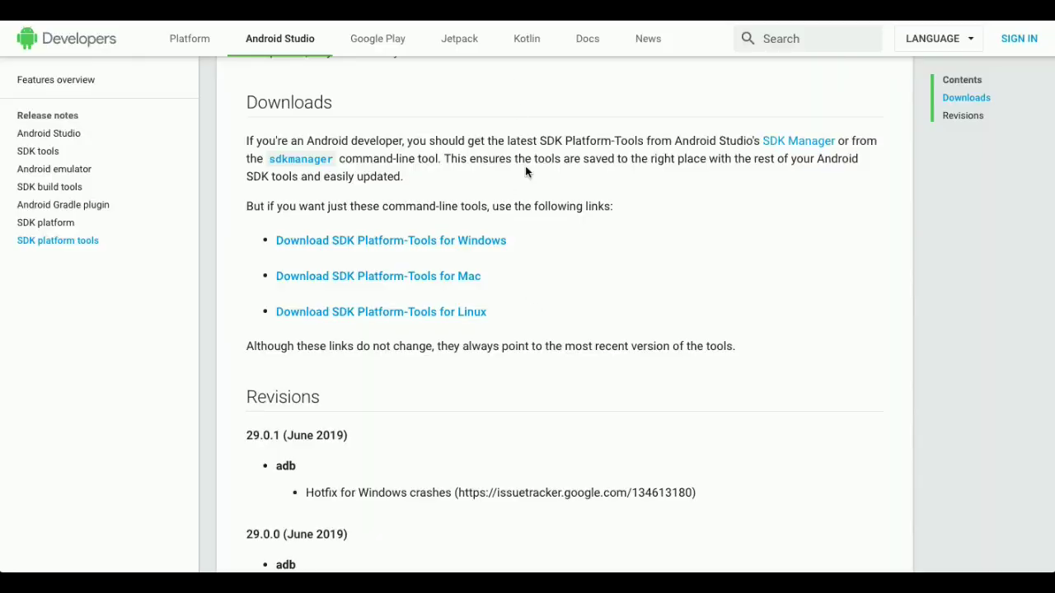
scroll(525, 170, up, 4)
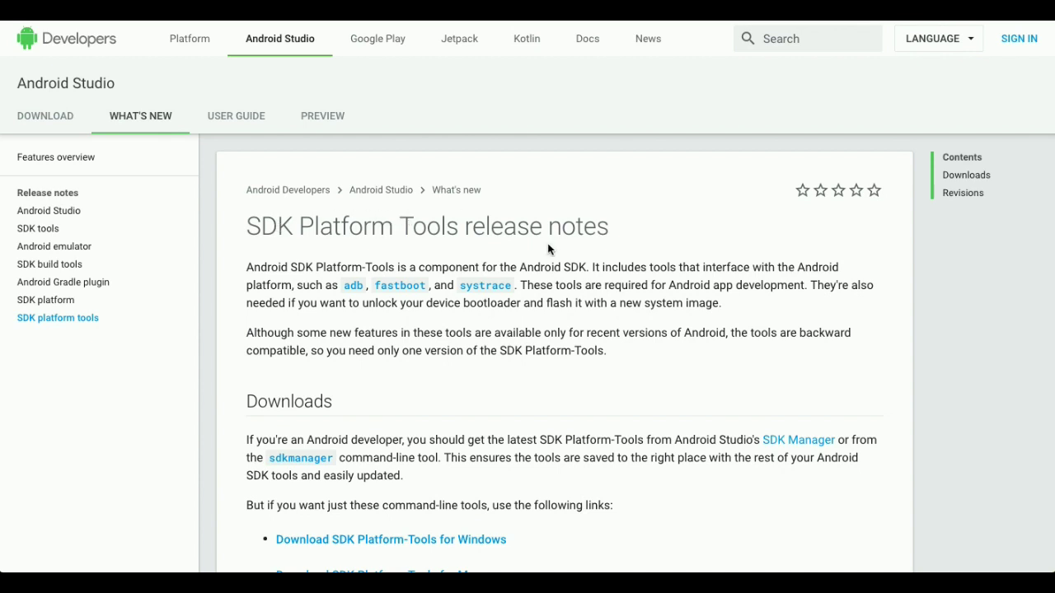
drag(619, 228, 244, 239)
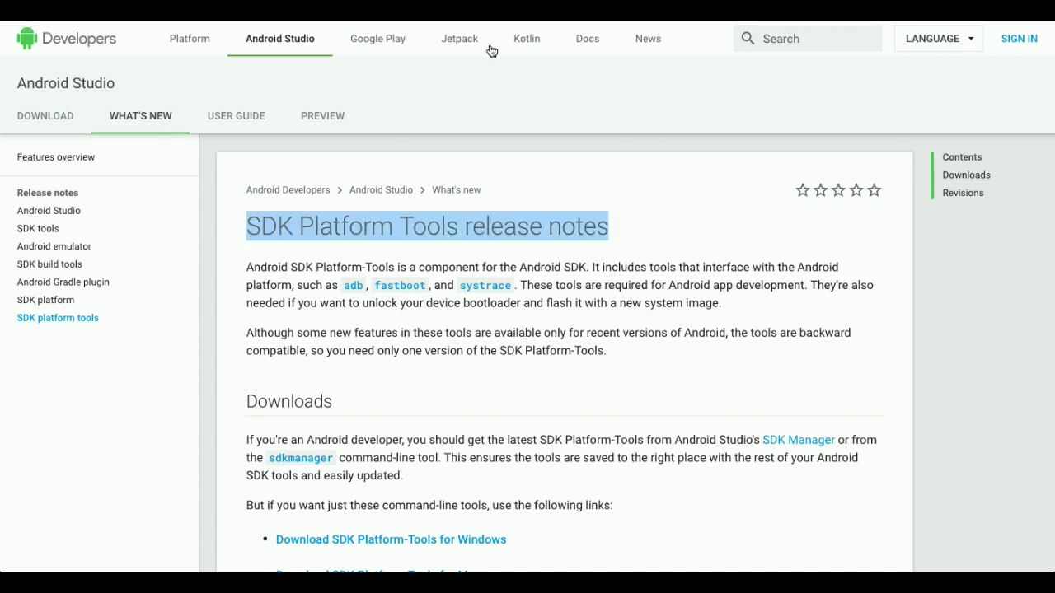
click(497, 153)
mouse_move(643, 570)
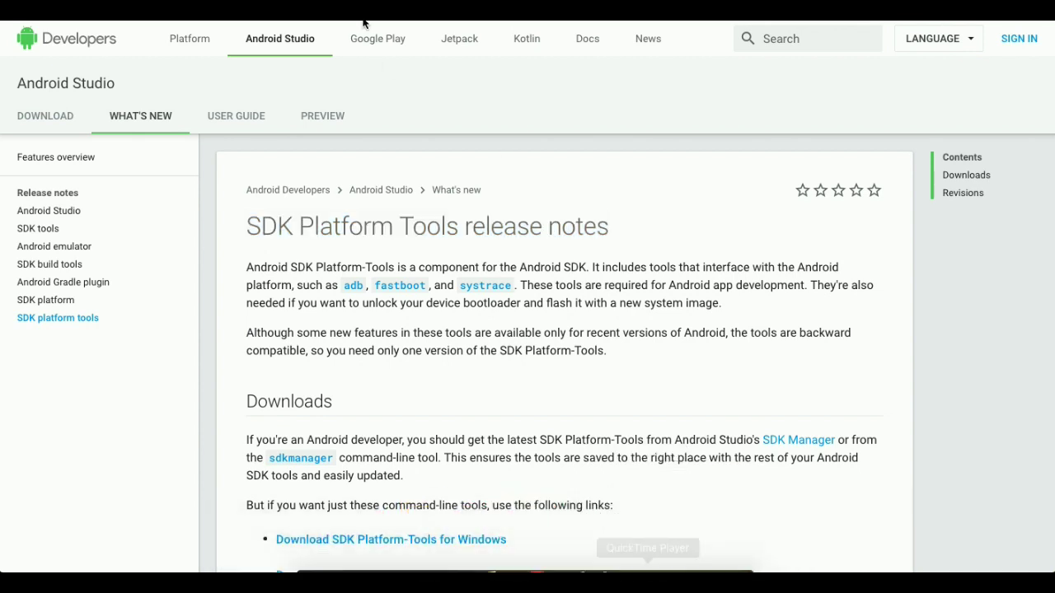
click(206, 20)
mouse_move(144, 16)
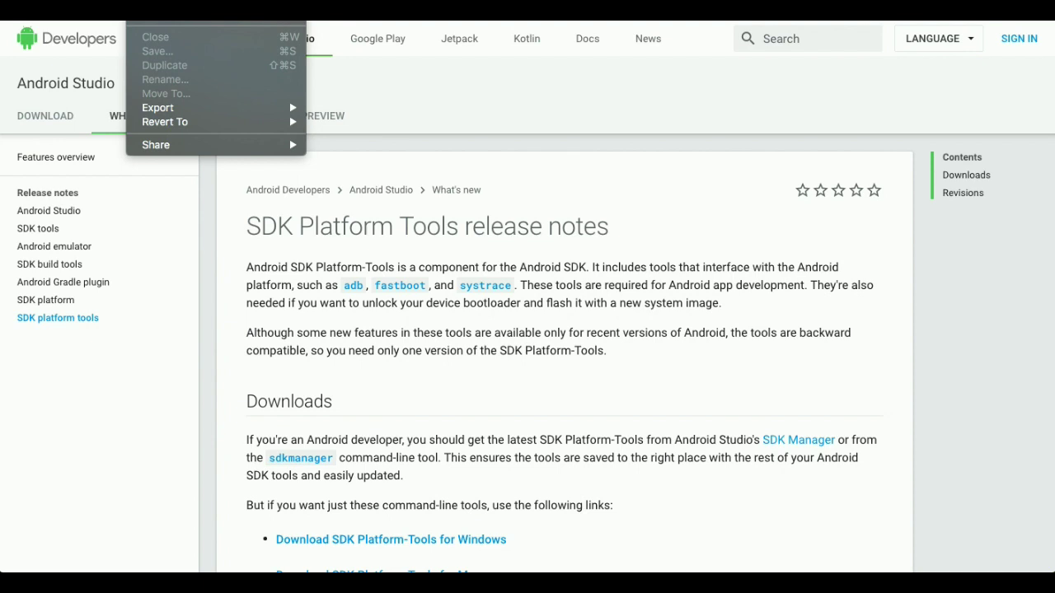
key(Escape)
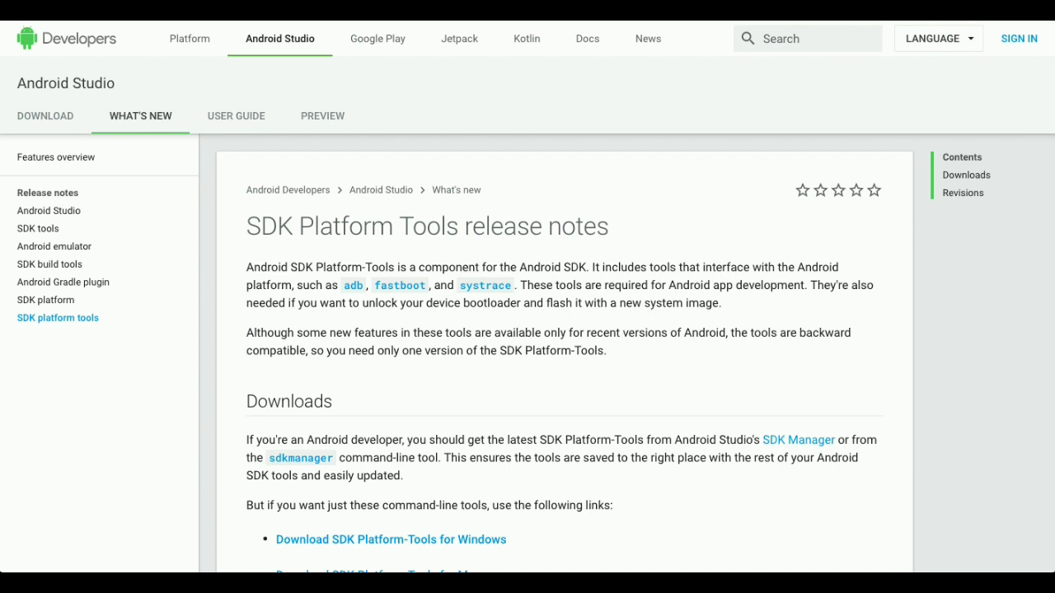
key(alt+f)
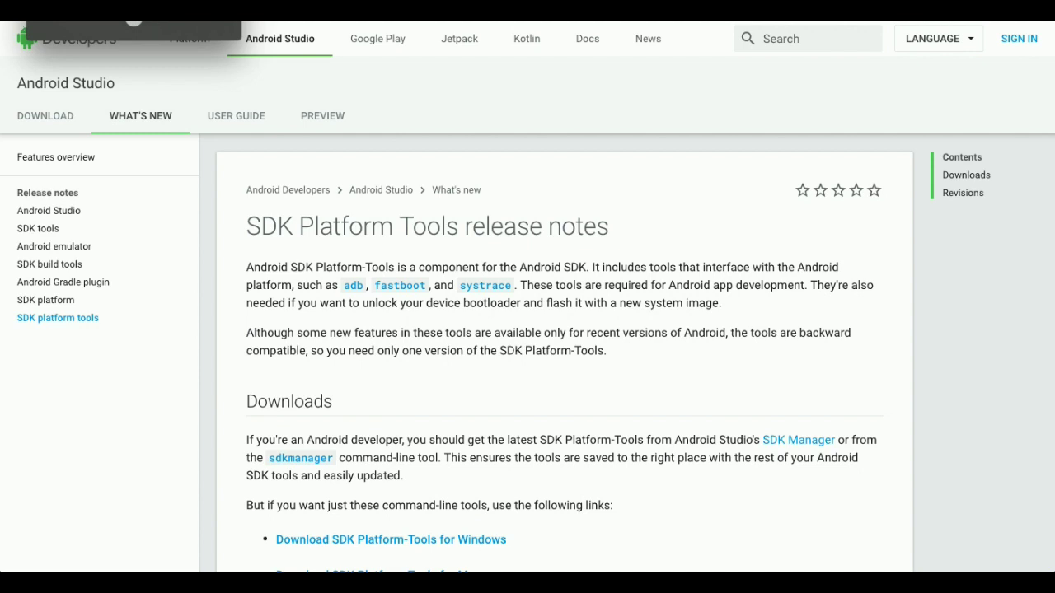
key(Escape)
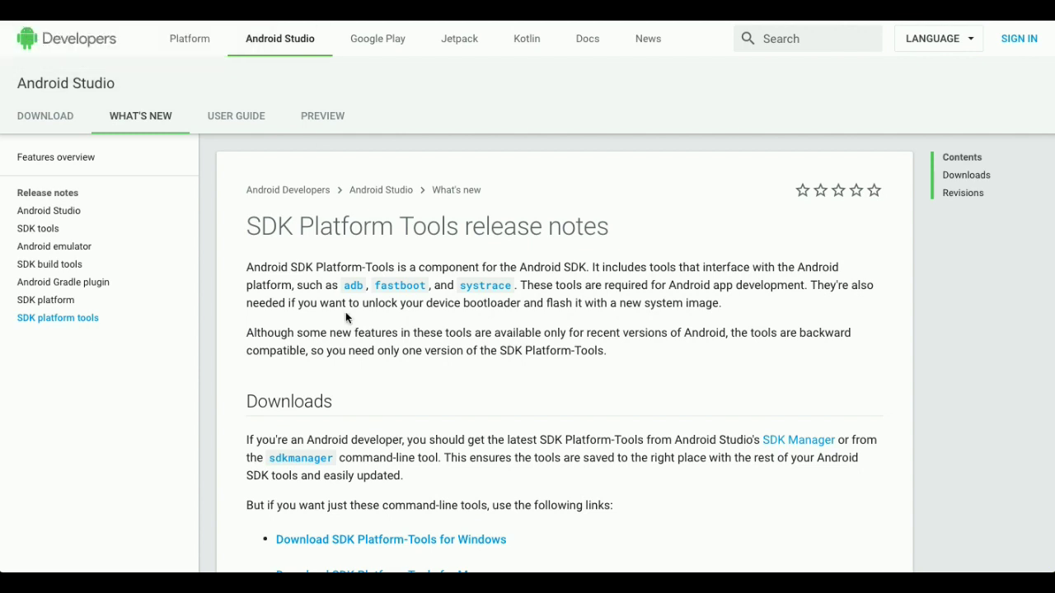
scroll(299, 207, down, 1)
scroll(299, 208, up, 1)
drag(248, 224, 668, 229)
scroll(681, 229, down, 3)
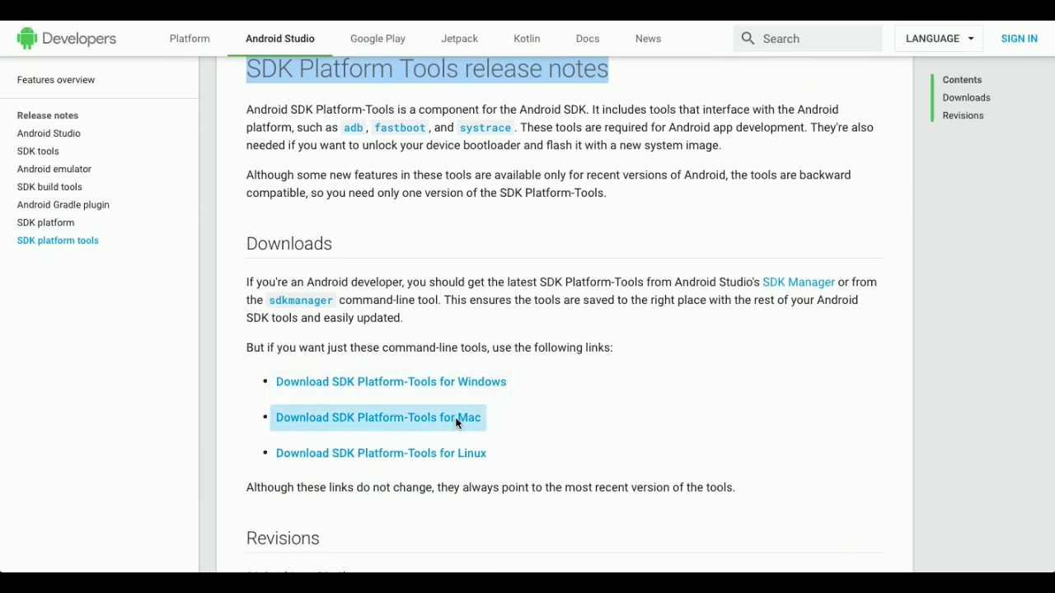
click(456, 420)
- Accept the SDK terms, download the Mac platform-tools zip and reveal it in Finder
click(128, 464)
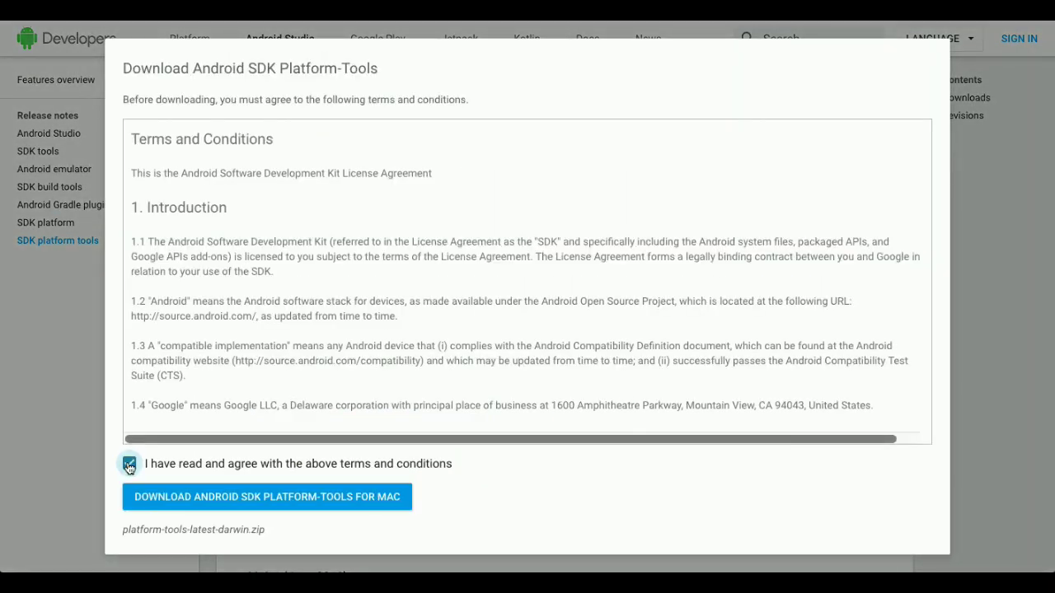
click(254, 499)
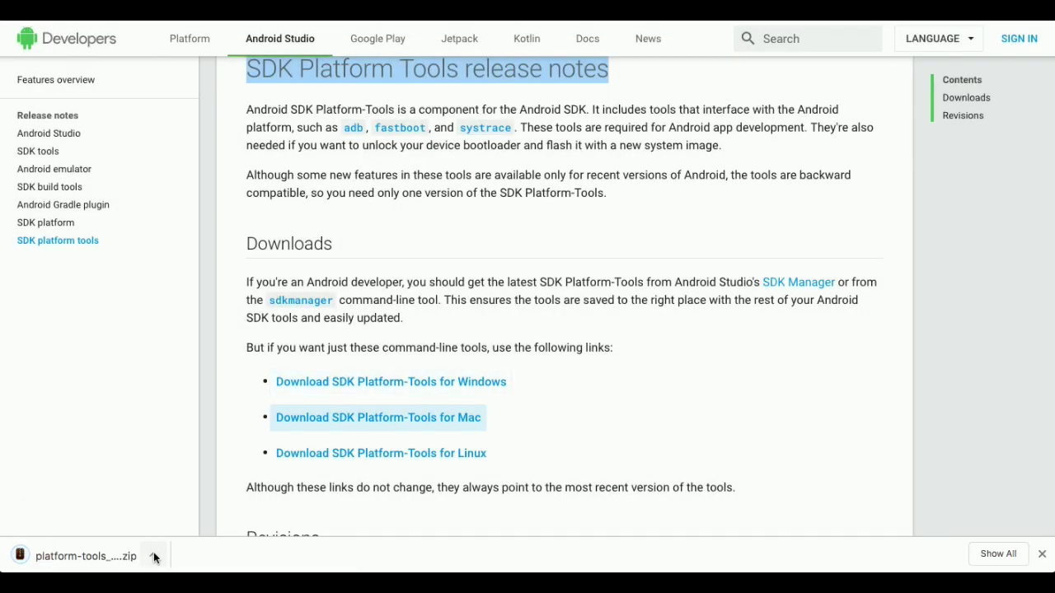
click(153, 554)
click(197, 536)
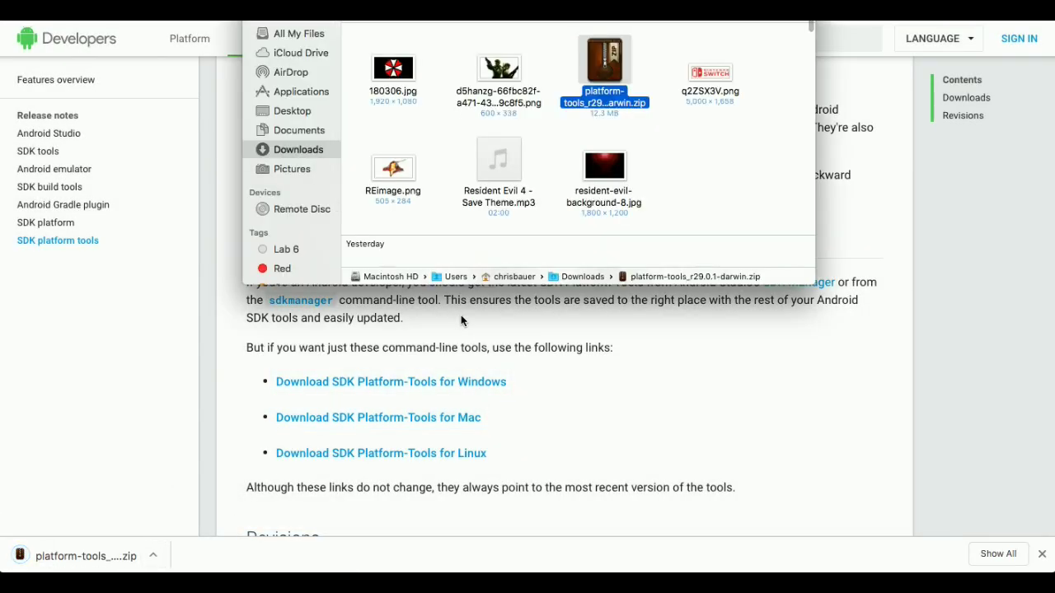
- Extract the zip into a platform-tools folder, check its lib64 contents, then close the window
double_click(614, 72)
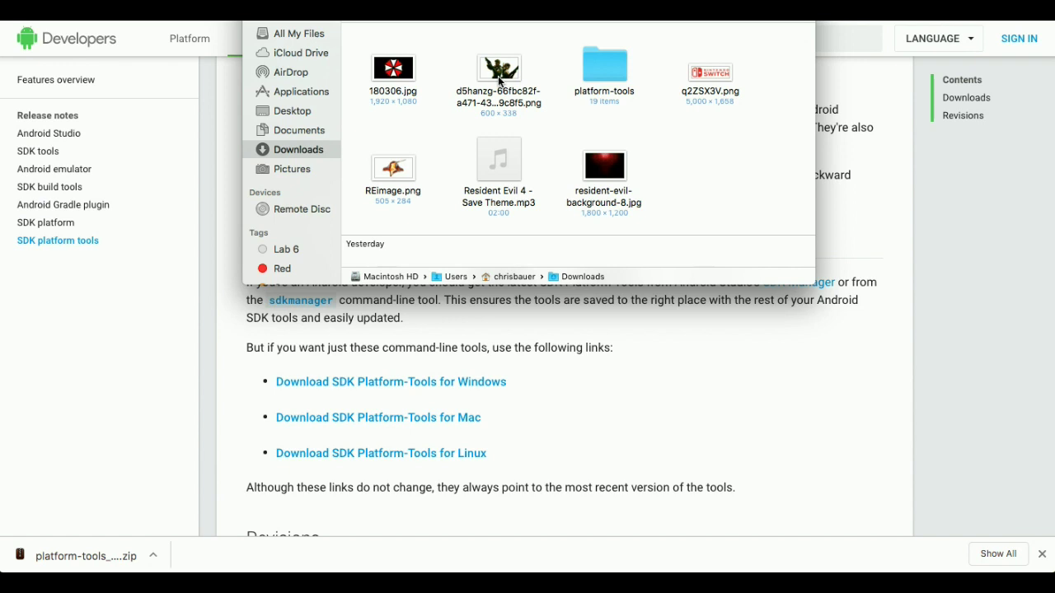
double_click(618, 62)
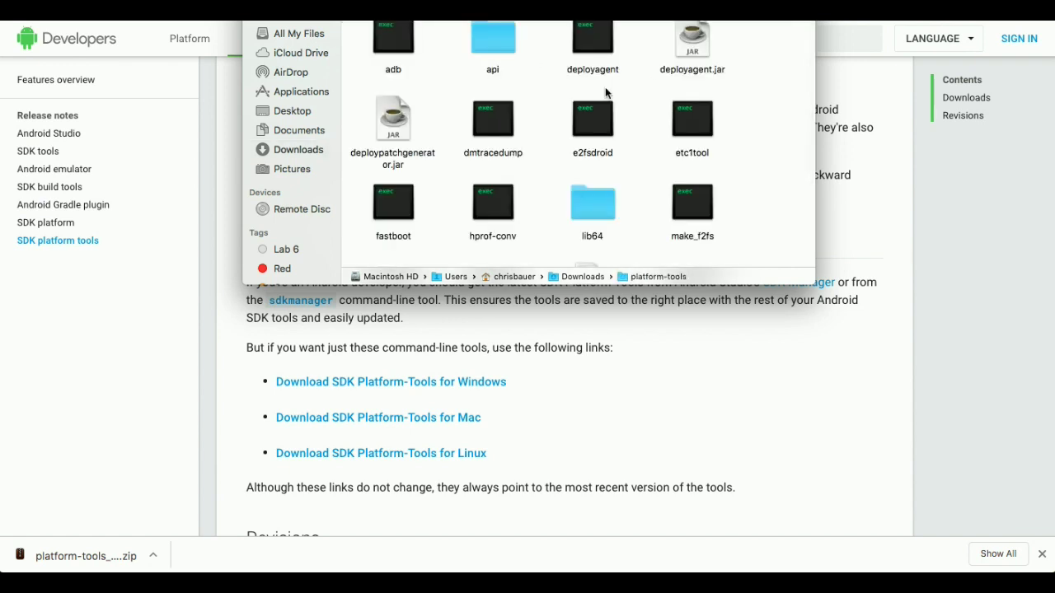
scroll(606, 168, down, 4)
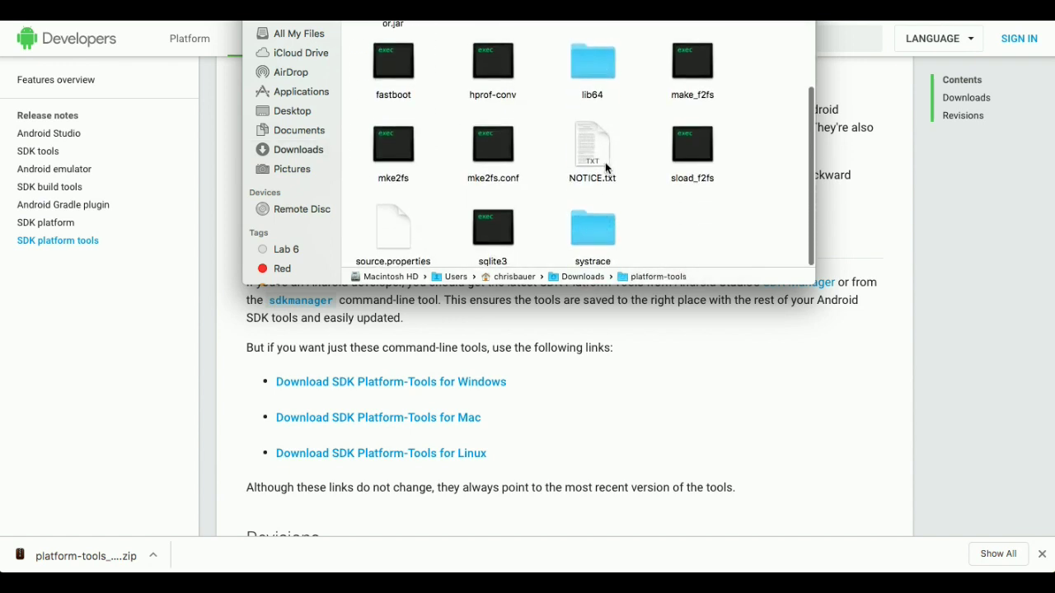
scroll(605, 168, up, 4)
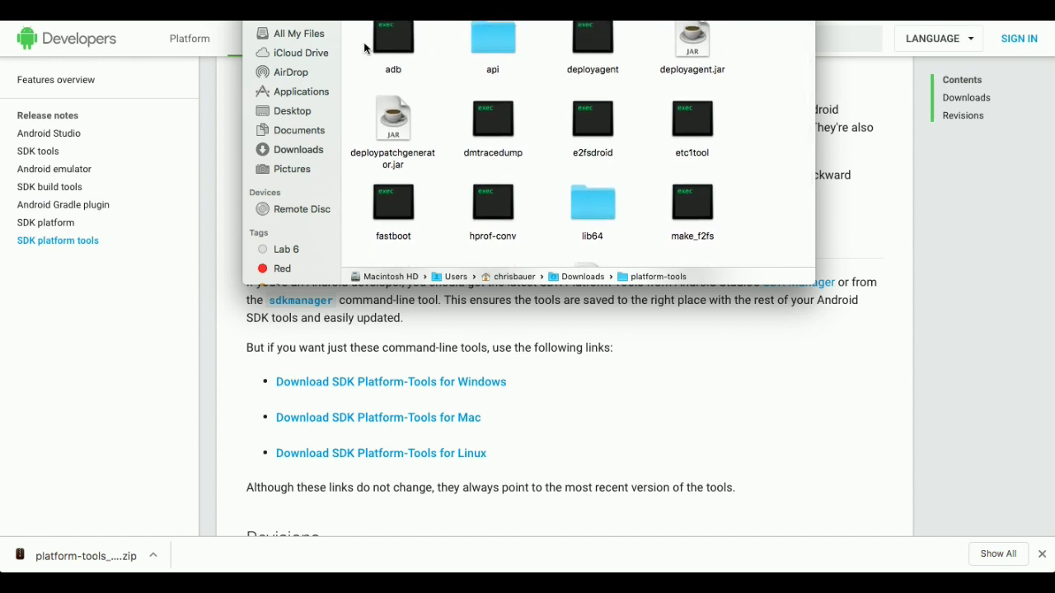
double_click(597, 206)
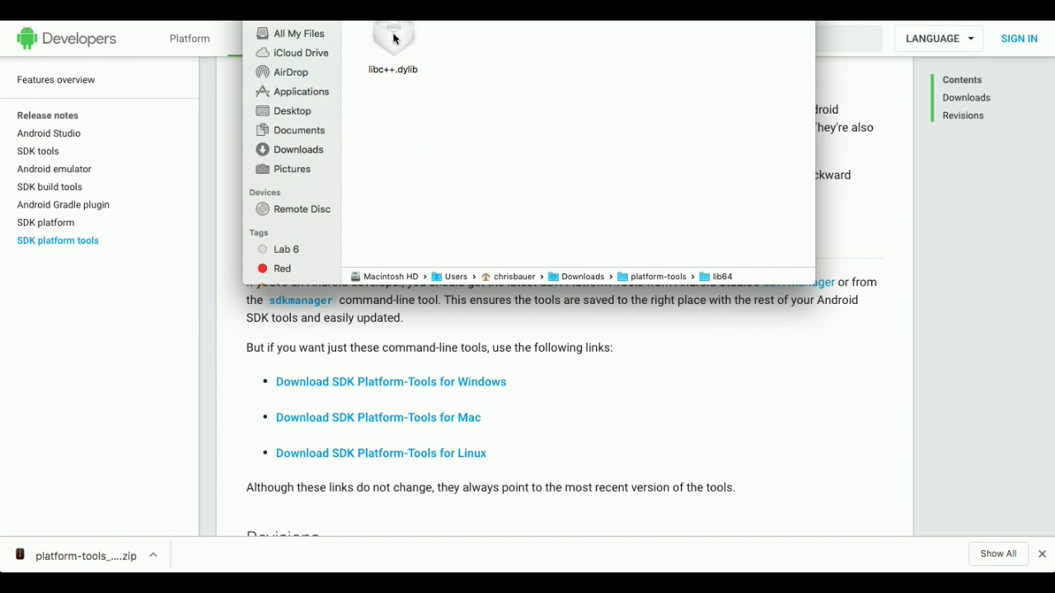
click(450, 104)
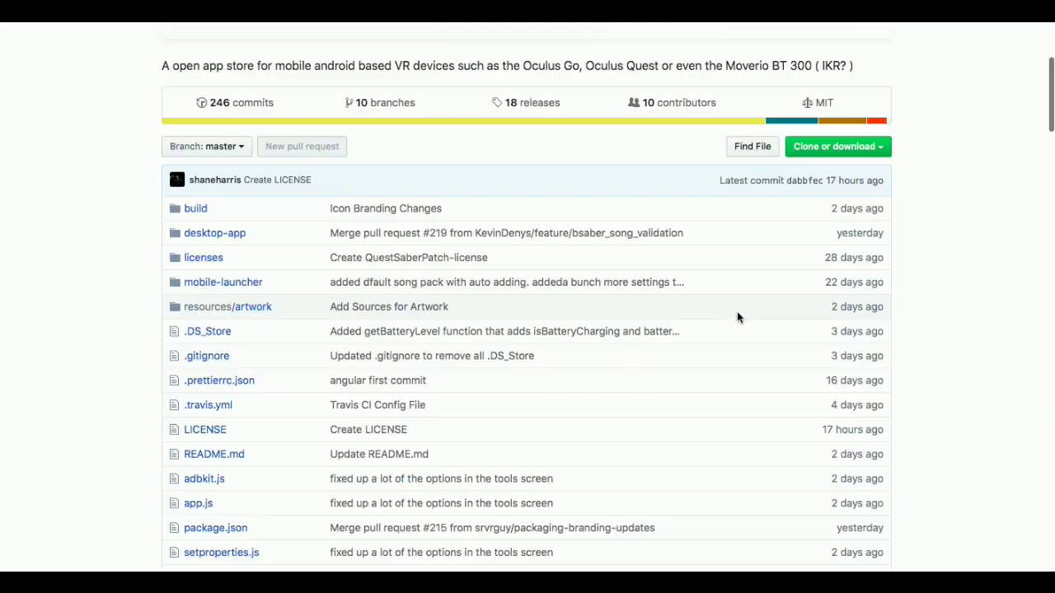
- Download SideQuest-0.4.2.dmg from the GitHub release's Assets list
scroll(737, 313, down, 2)
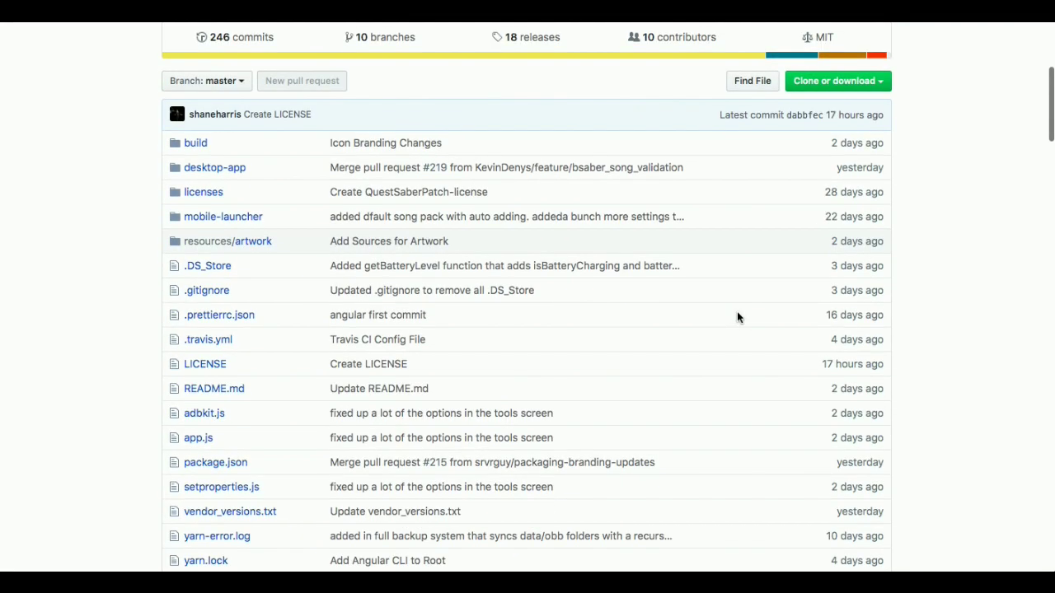
scroll(737, 317, down, 10)
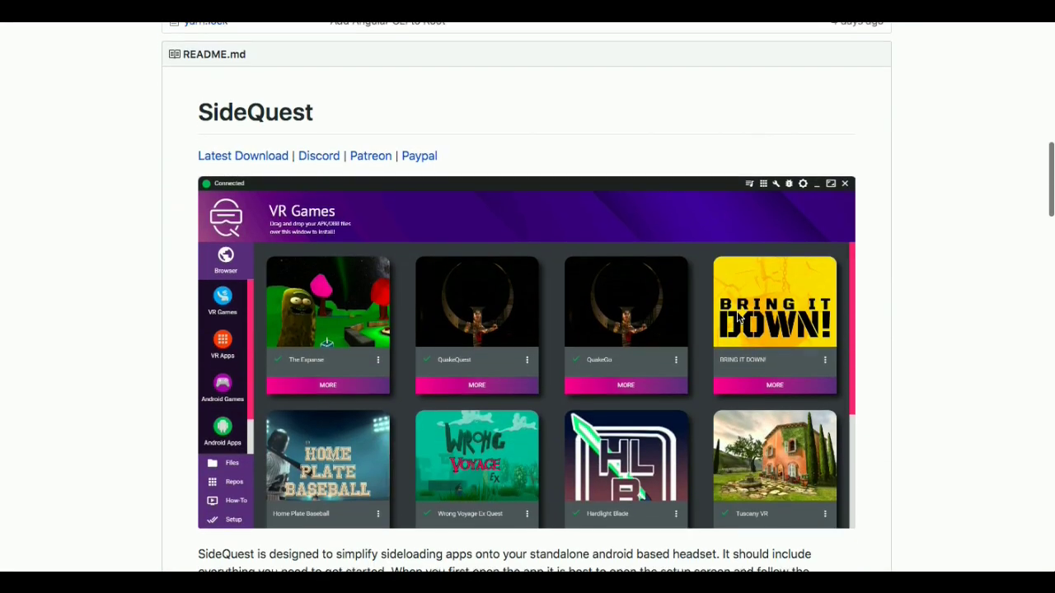
scroll(737, 312, down, 2)
scroll(737, 311, up, 3)
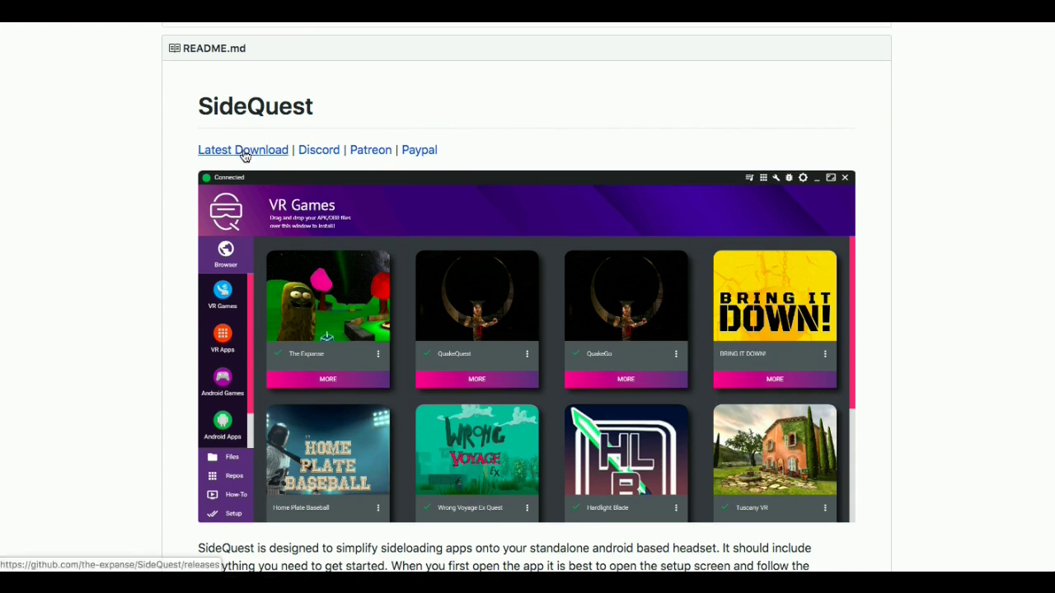
scroll(422, 206, down, 4)
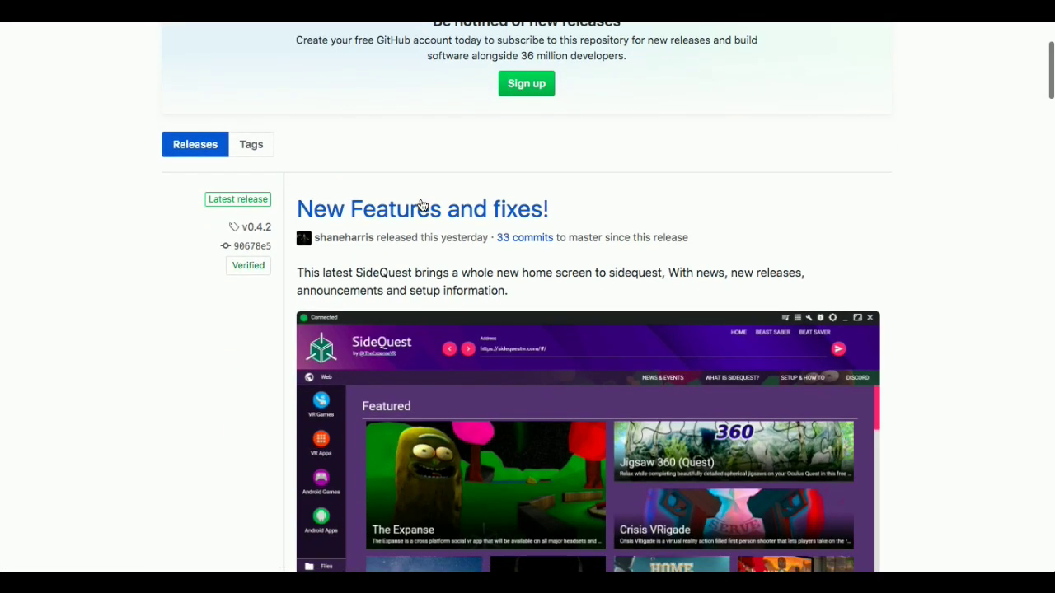
scroll(422, 206, down, 7)
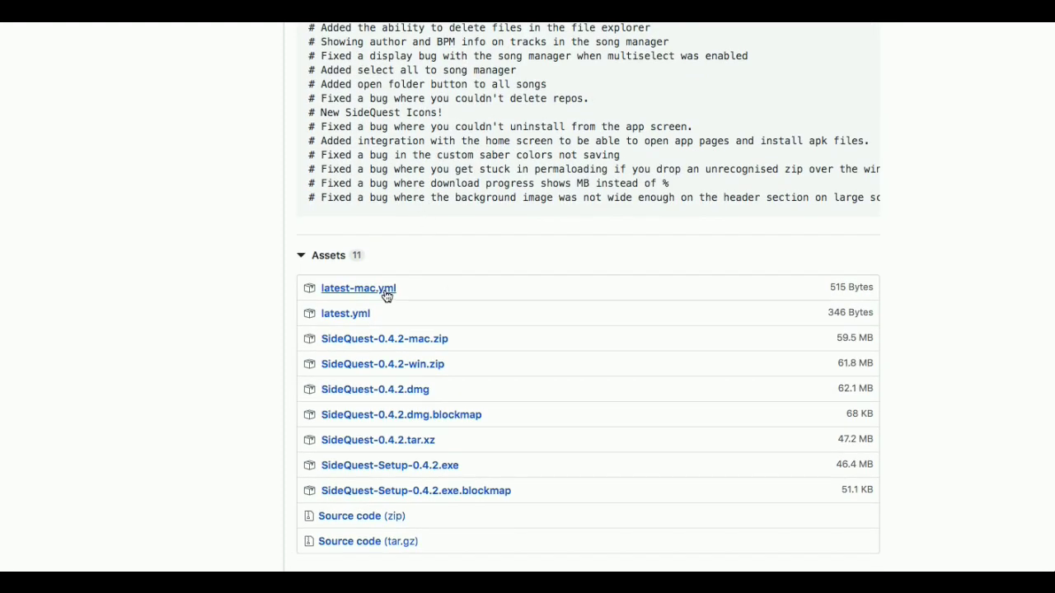
scroll(386, 295, down, 1)
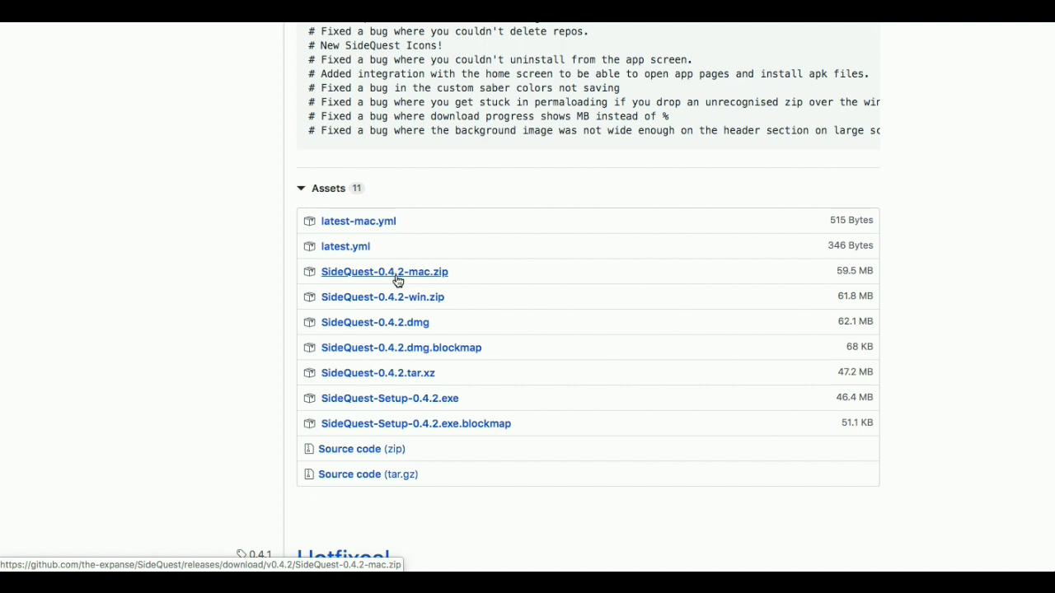
click(391, 327)
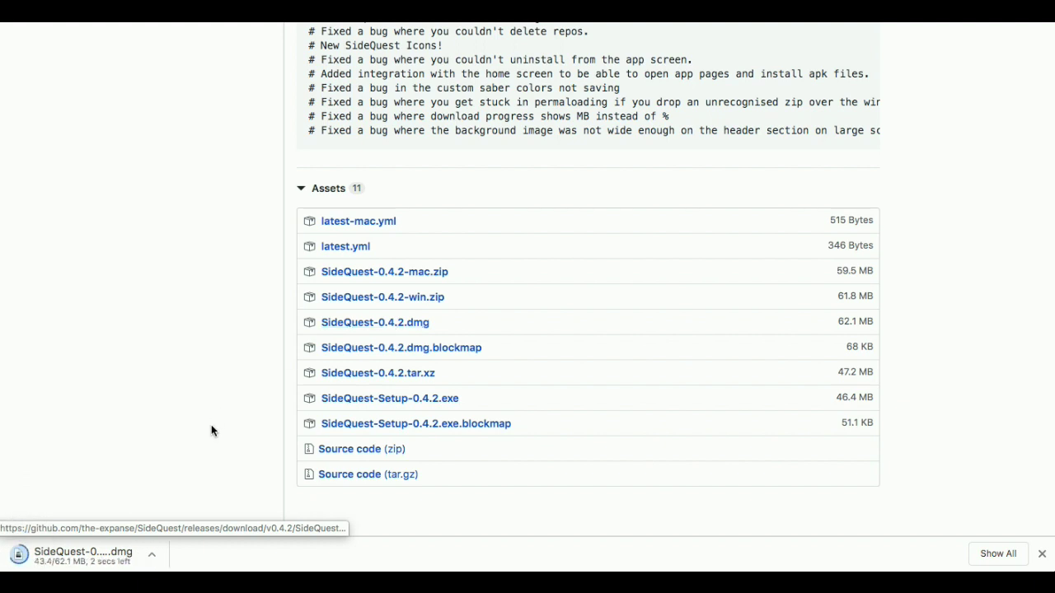
click(160, 557)
- Launch SideQuest from SideQuest-0.4.2.dmg, bring its window into view and open Repositories
click(195, 536)
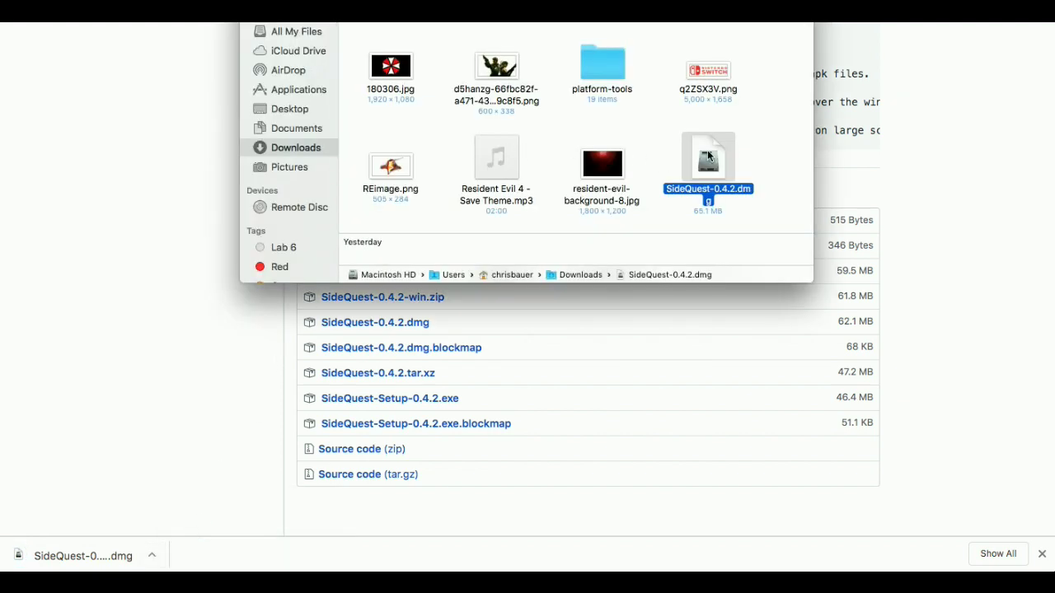
double_click(708, 157)
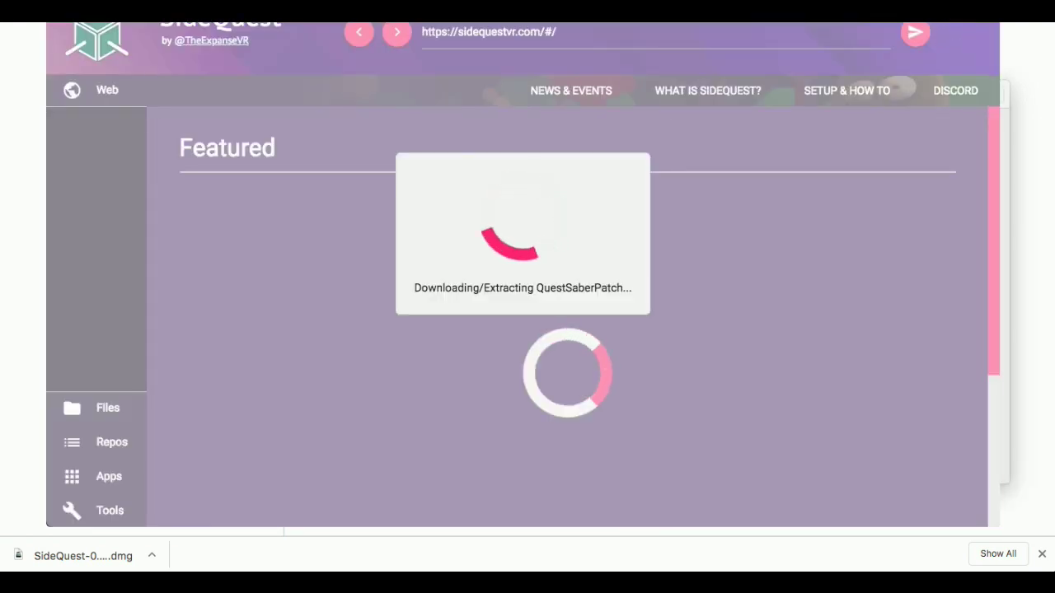
mouse_move(684, 23)
mouse_down()
mouse_move(684, 62)
mouse_move(679, 34)
mouse_up()
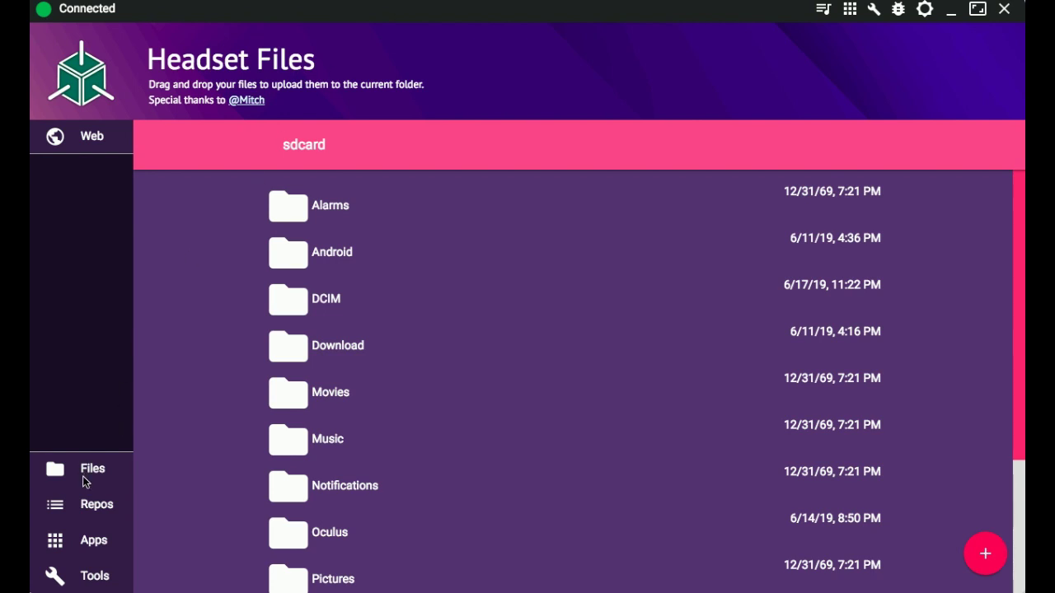
click(102, 515)
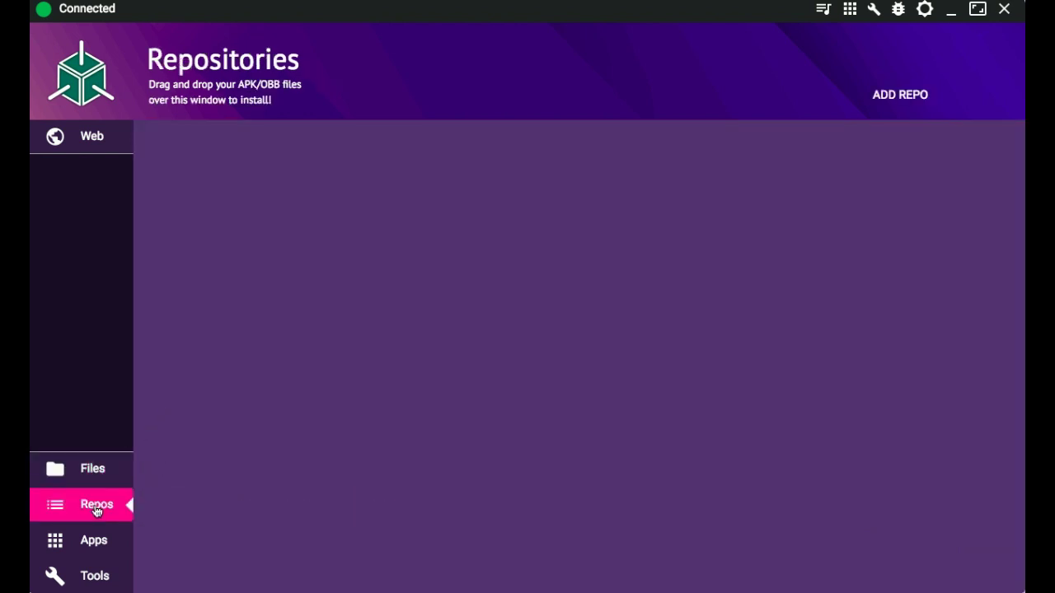
- View the headset's installed apps, then browse SideQuest's featured apps web page
click(70, 540)
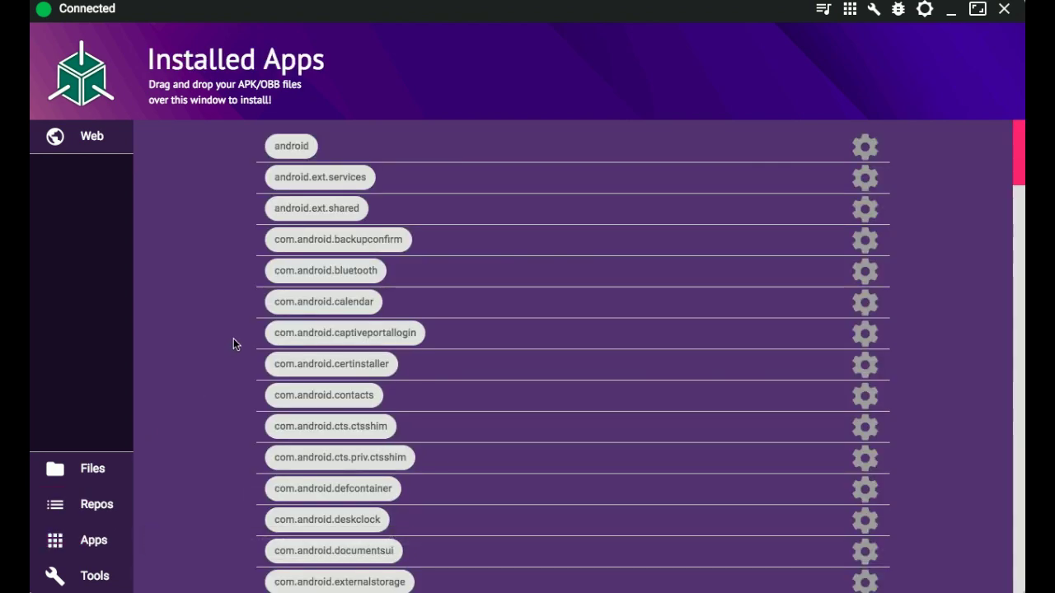
click(87, 137)
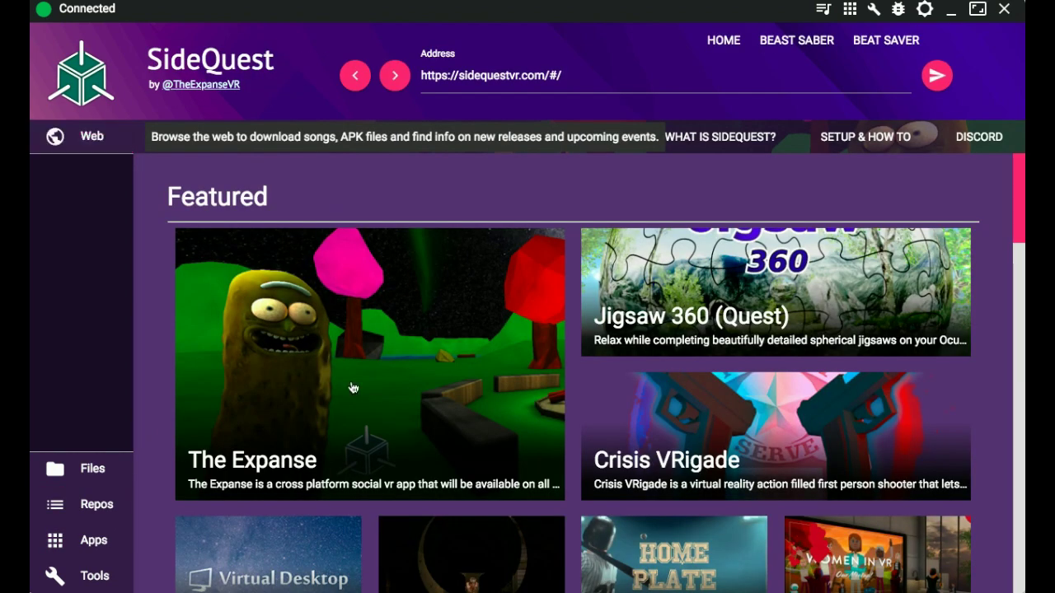
scroll(351, 384, down, 3)
scroll(351, 387, down, 3)
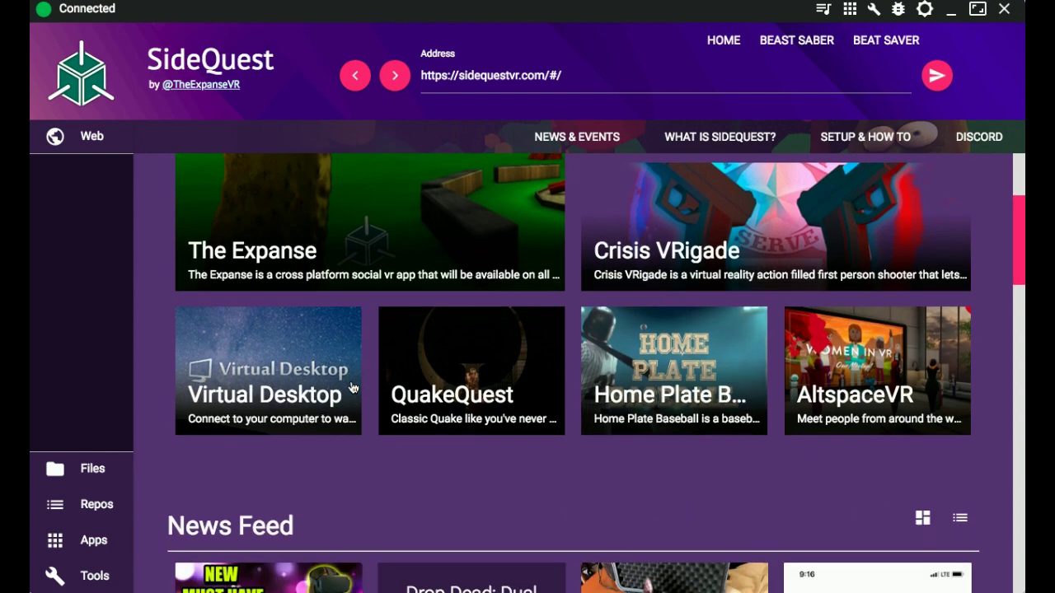
scroll(351, 388, down, 4)
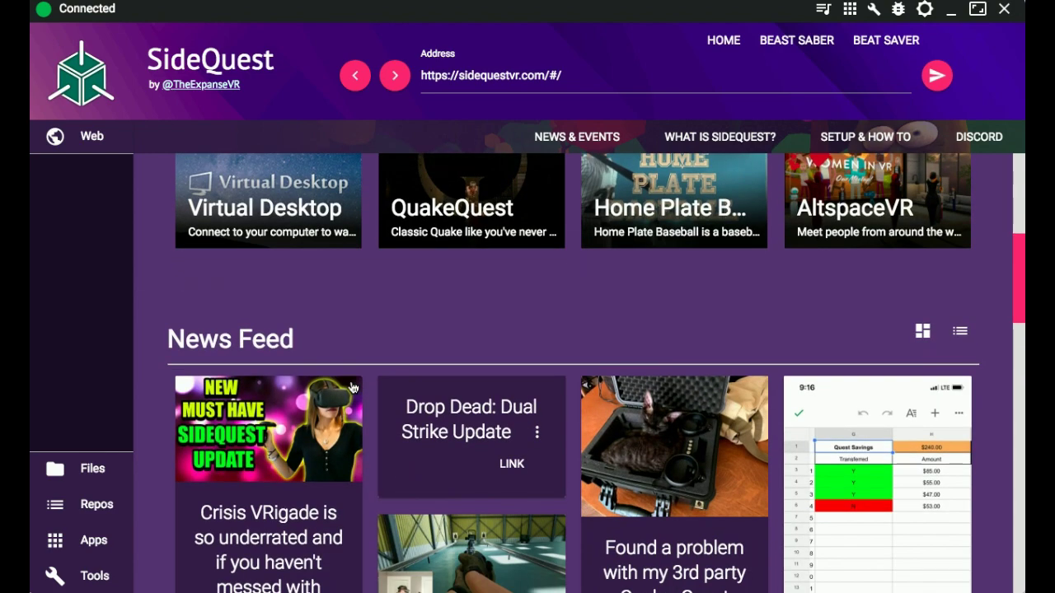
scroll(351, 387, down, 3)
scroll(351, 388, up, 5)
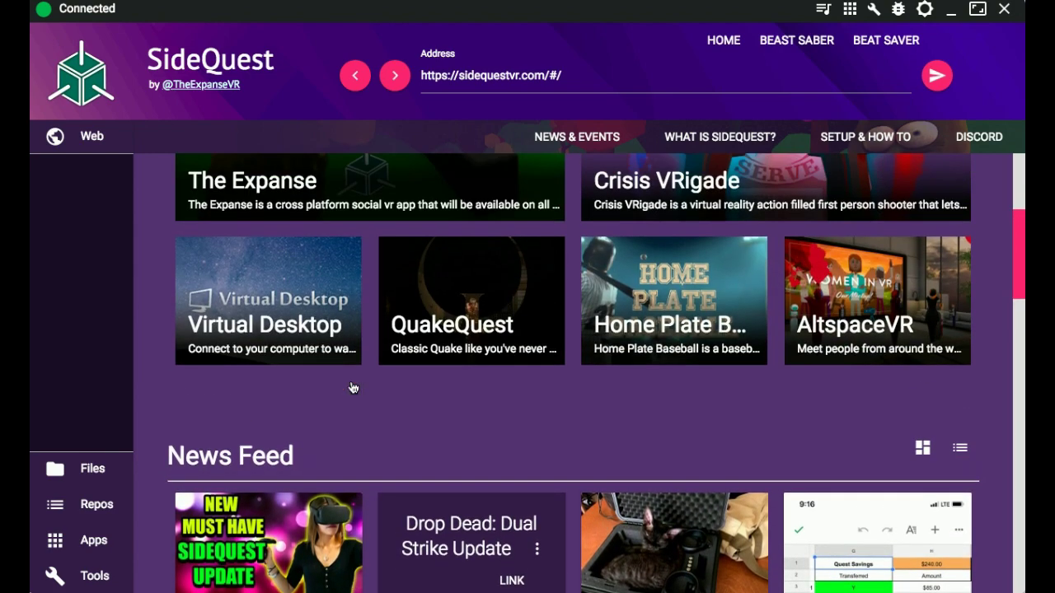
scroll(351, 388, up, 7)
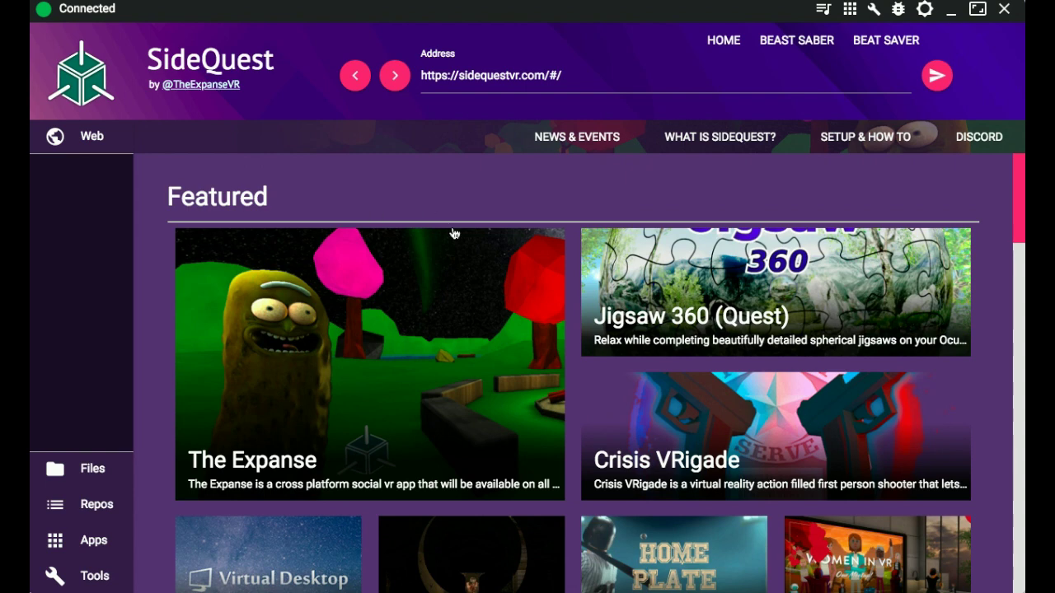
- Load the BeastSaber song site, then return to the headset's files
click(797, 42)
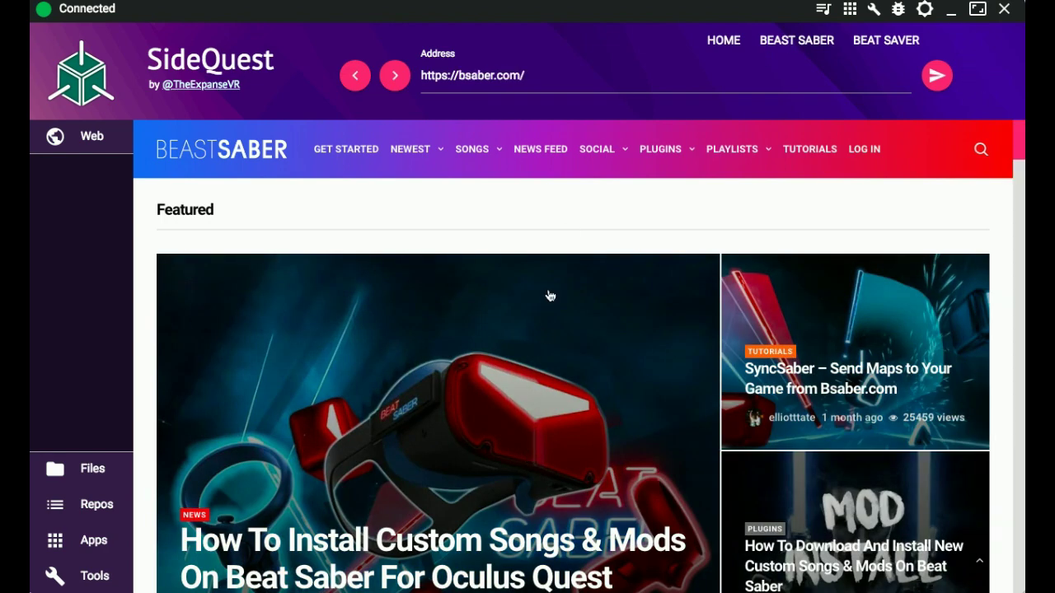
scroll(550, 295, down, 8)
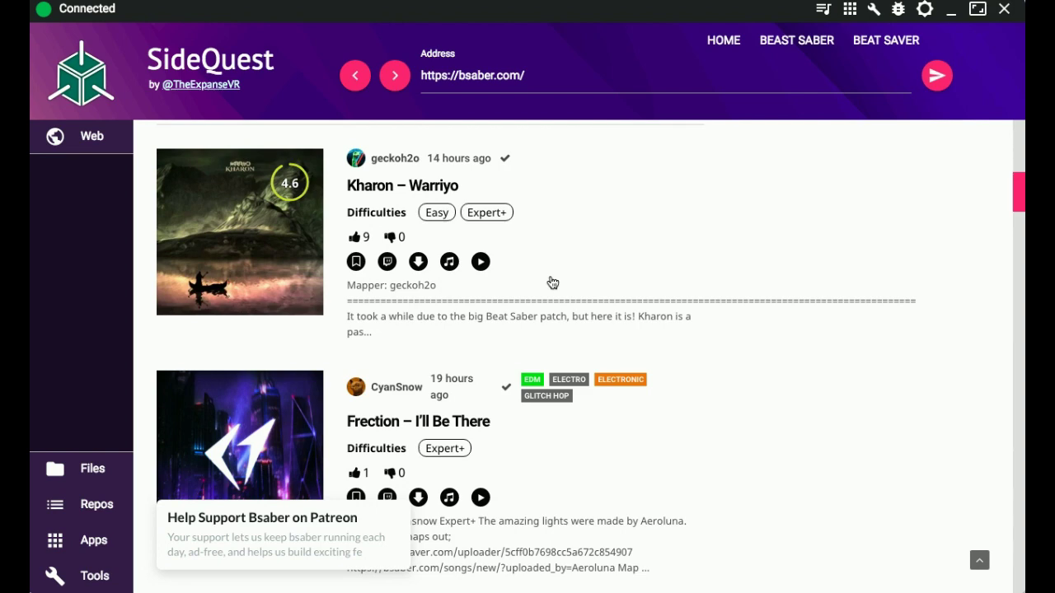
scroll(552, 282, down, 2)
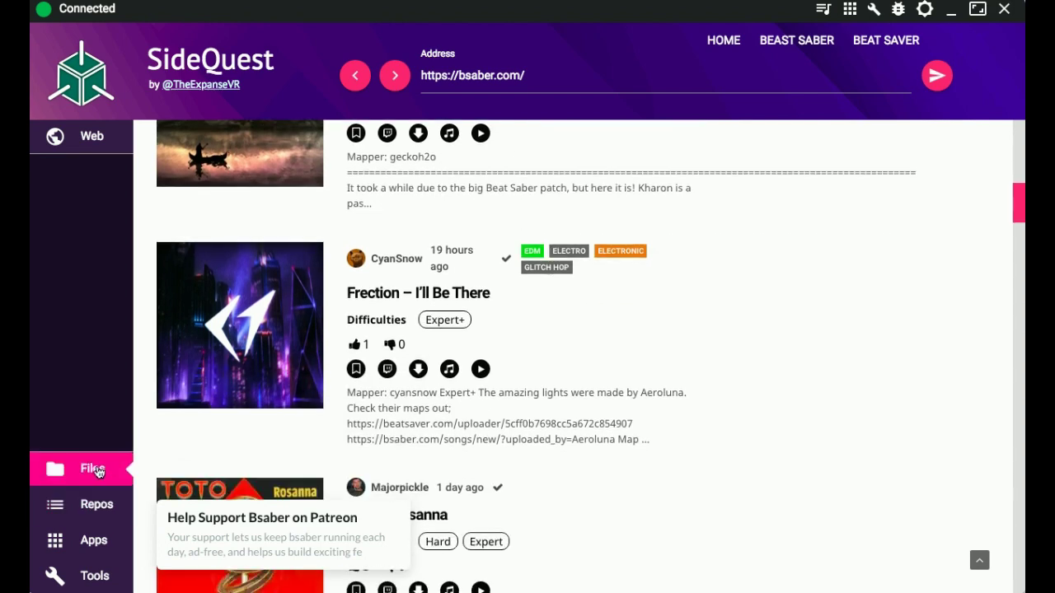
click(95, 471)
scroll(387, 401, down, 1)
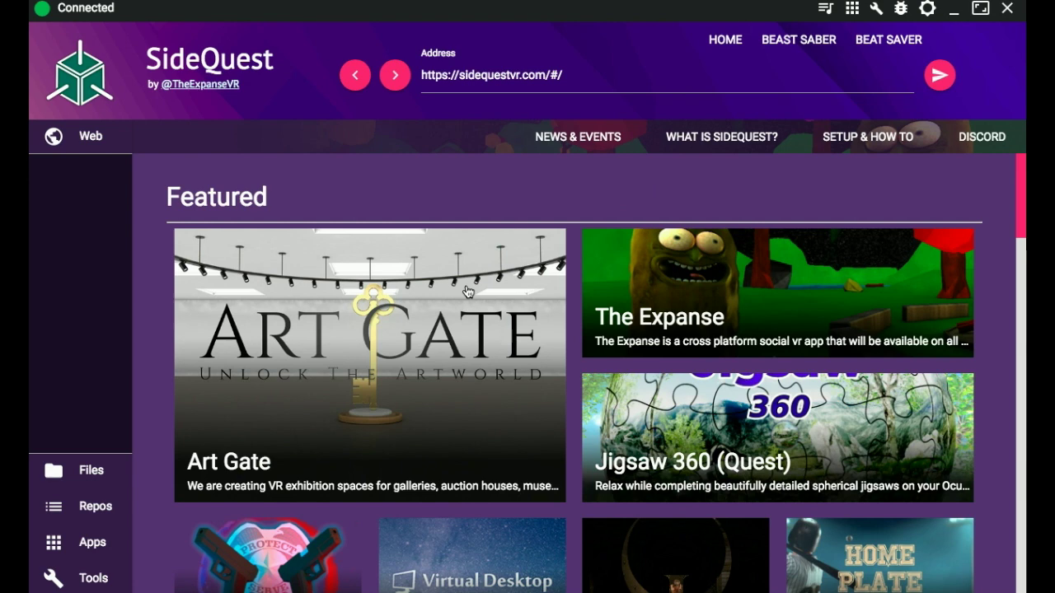
- Start installing TheExpanse.apk onto the headset from Step 5 of the setup guide
click(468, 292)
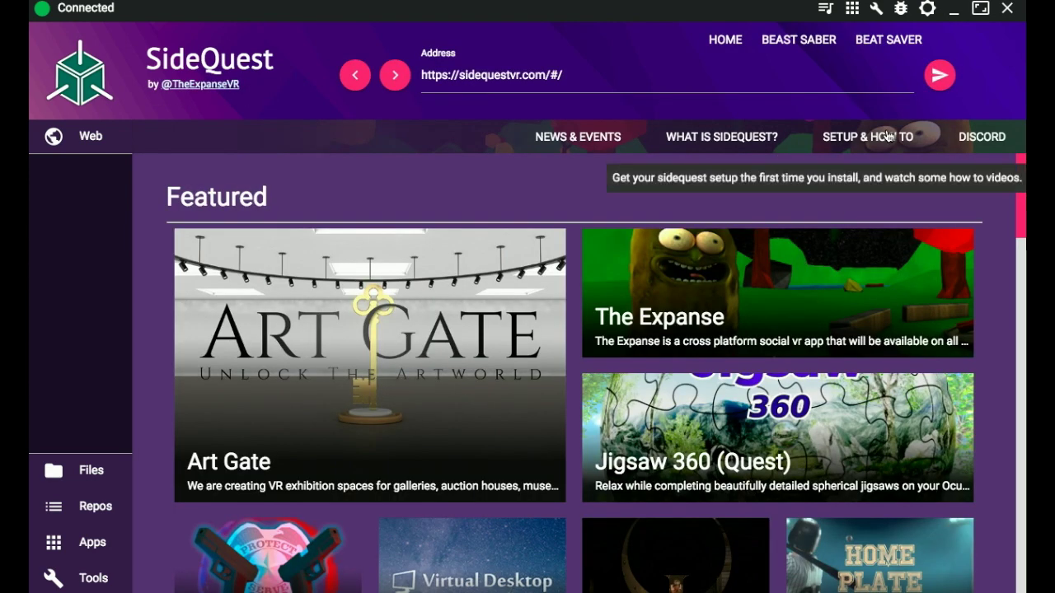
click(887, 136)
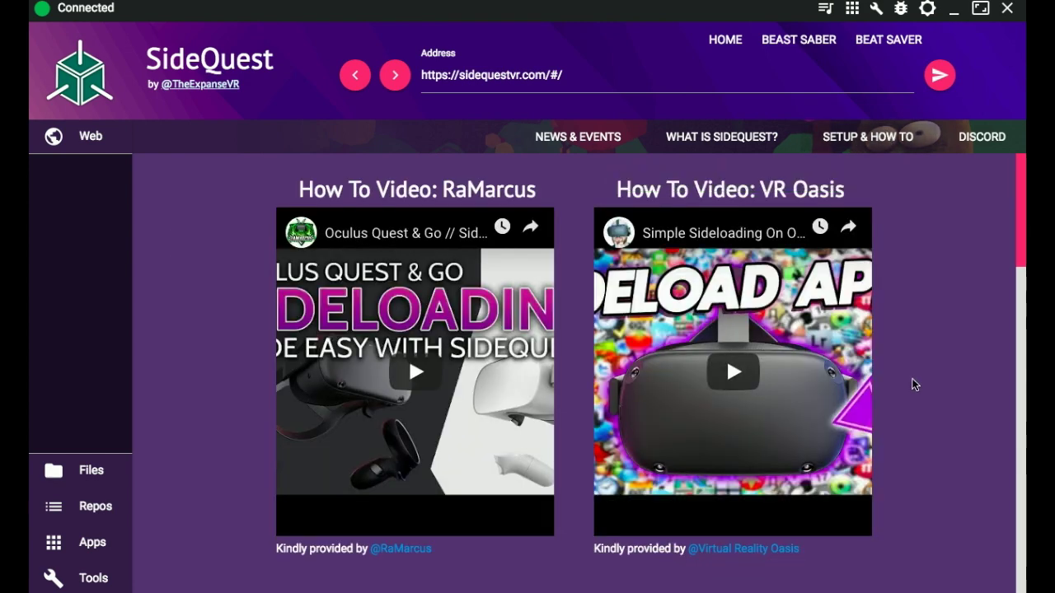
scroll(912, 384, down, 4)
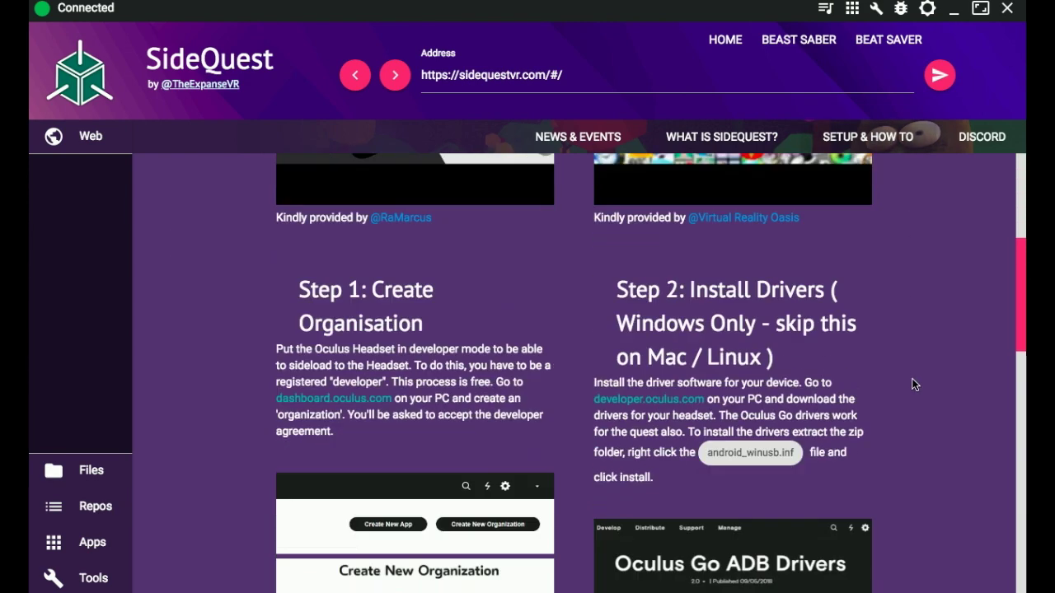
scroll(912, 384, down, 5)
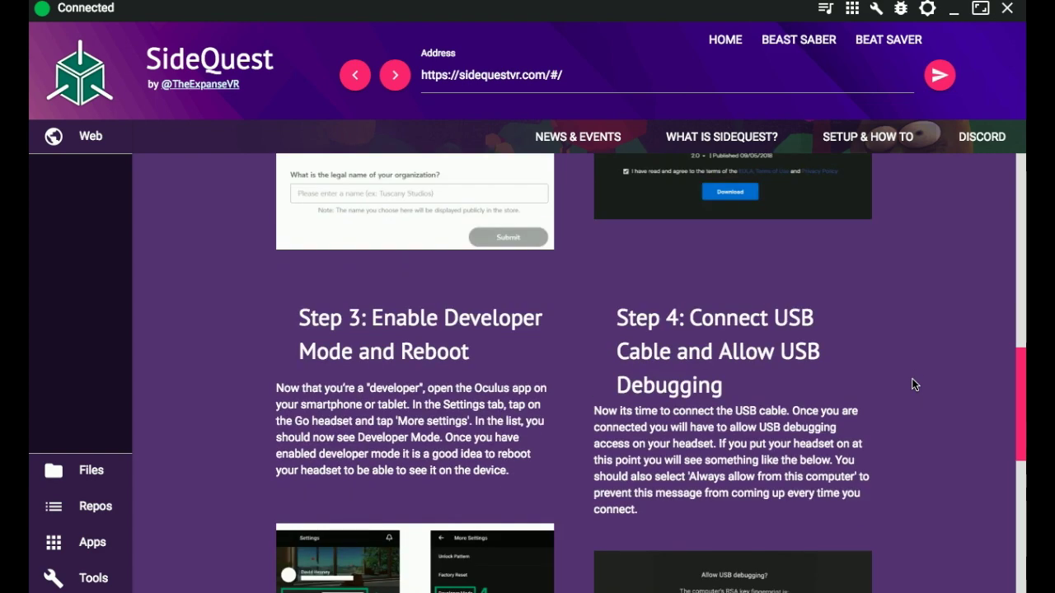
scroll(912, 384, down, 5)
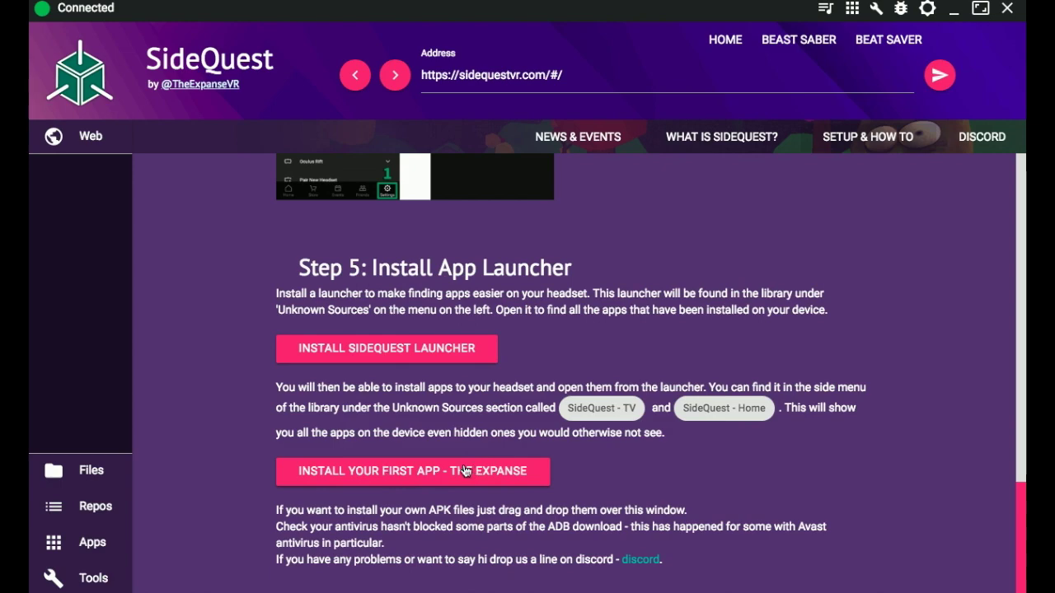
click(432, 476)
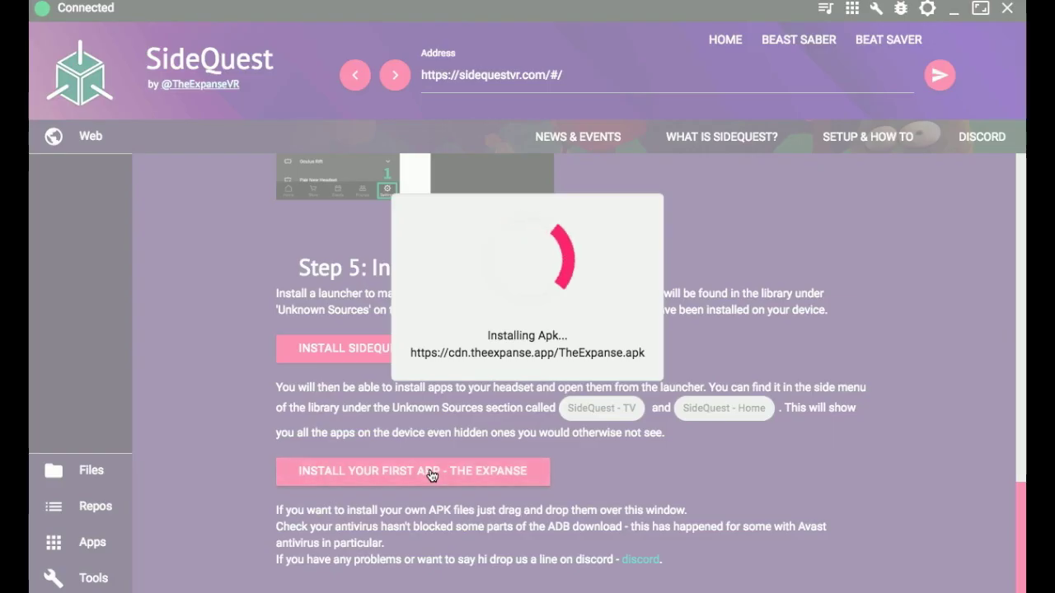